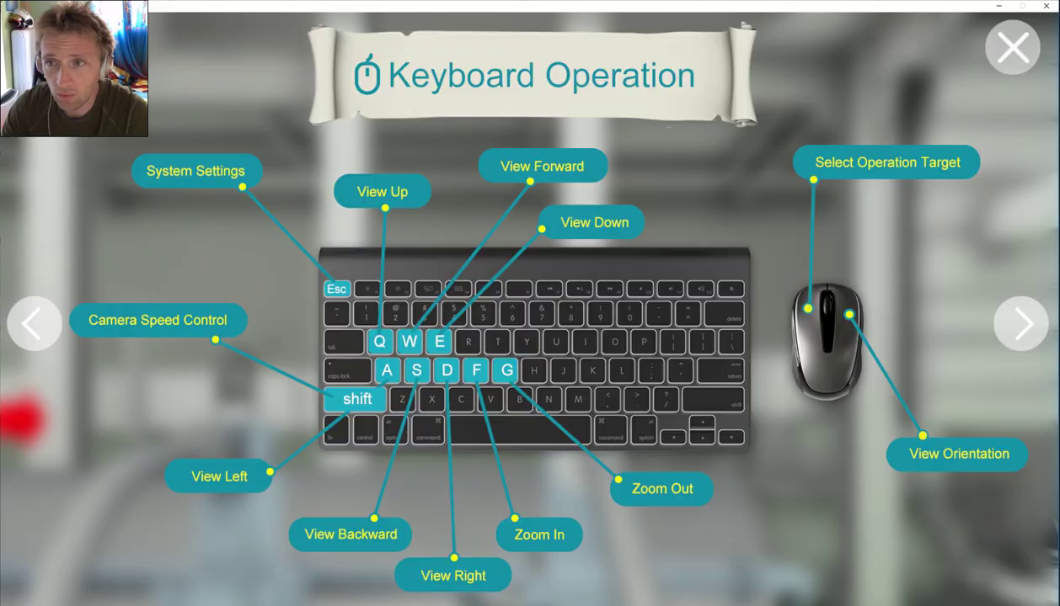
# Close the keyboard controls guide and bring the upper round cover beside the door into a side view
pyautogui.click(1012, 47)
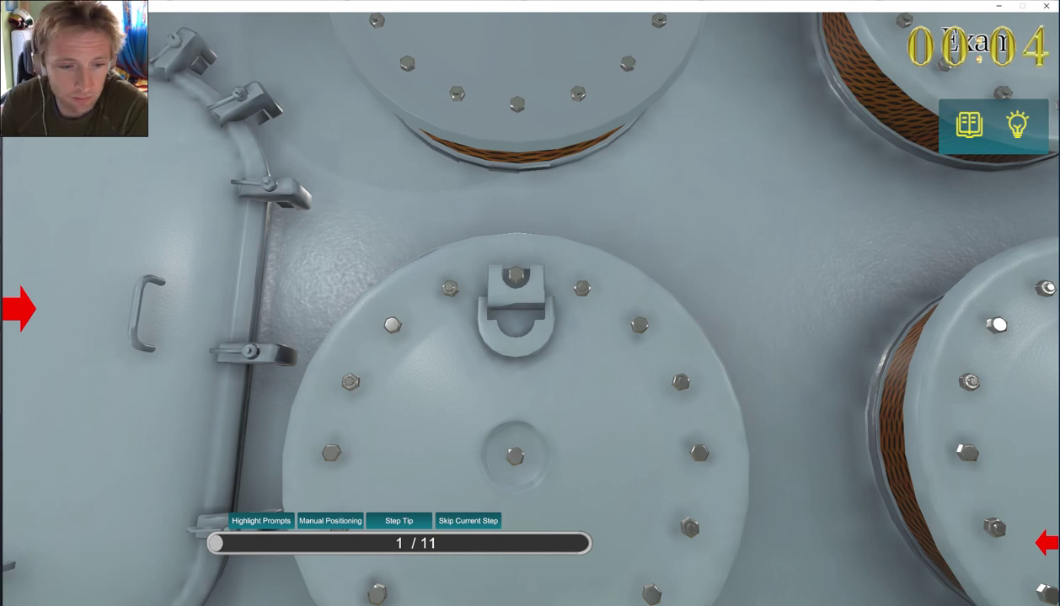
pyautogui.scroll(5, 530, 307)
pyautogui.scroll(-5, 530, 307)
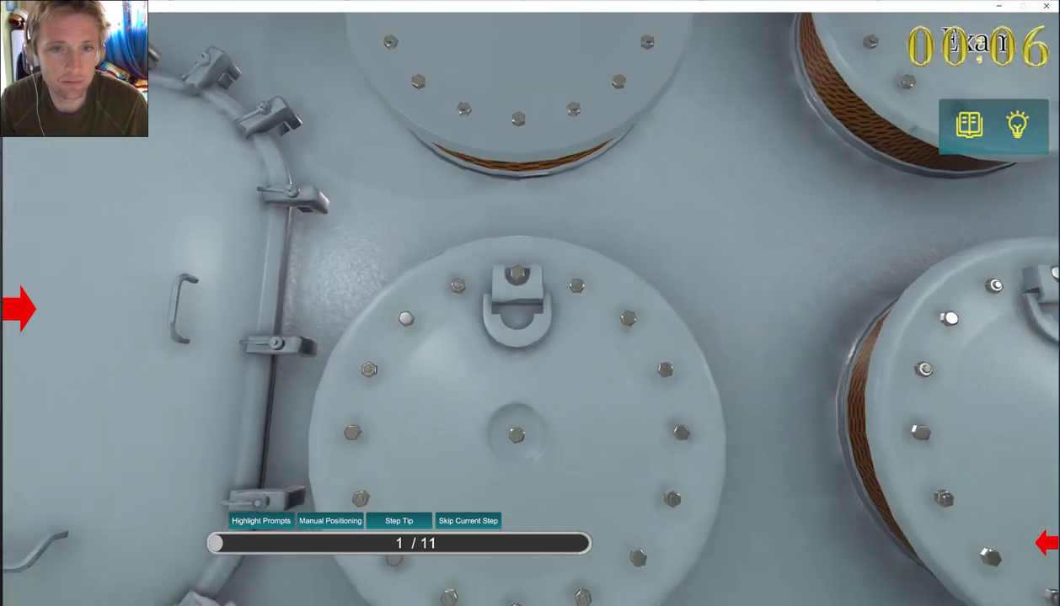
pyautogui.scroll(-3, 529, 307)
pyautogui.press('s')
pyautogui.press('w')
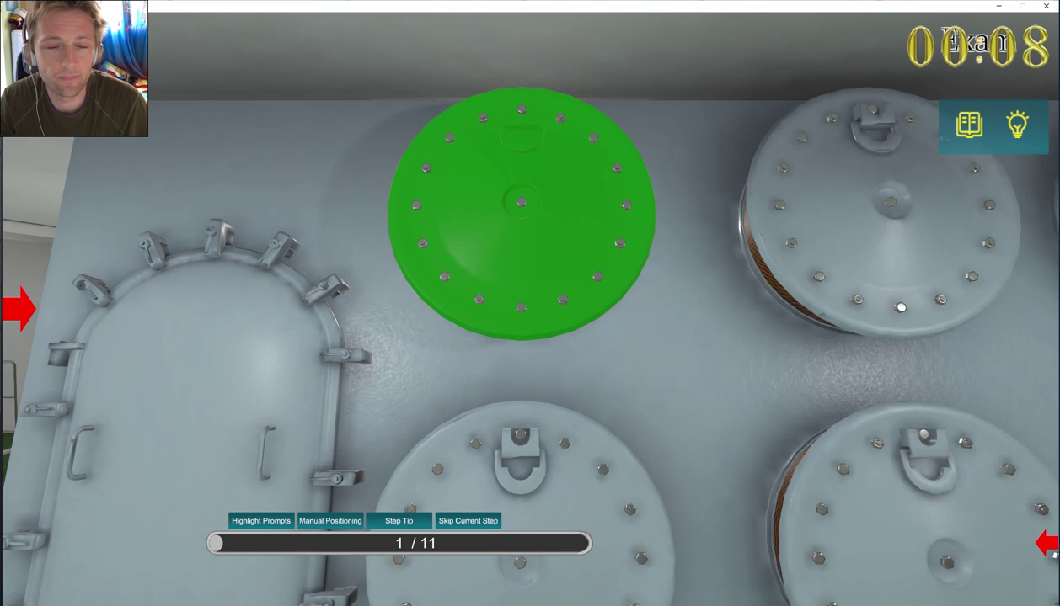
pyautogui.moveTo(530, 308); pyautogui.dragTo(691, 261, button='right')
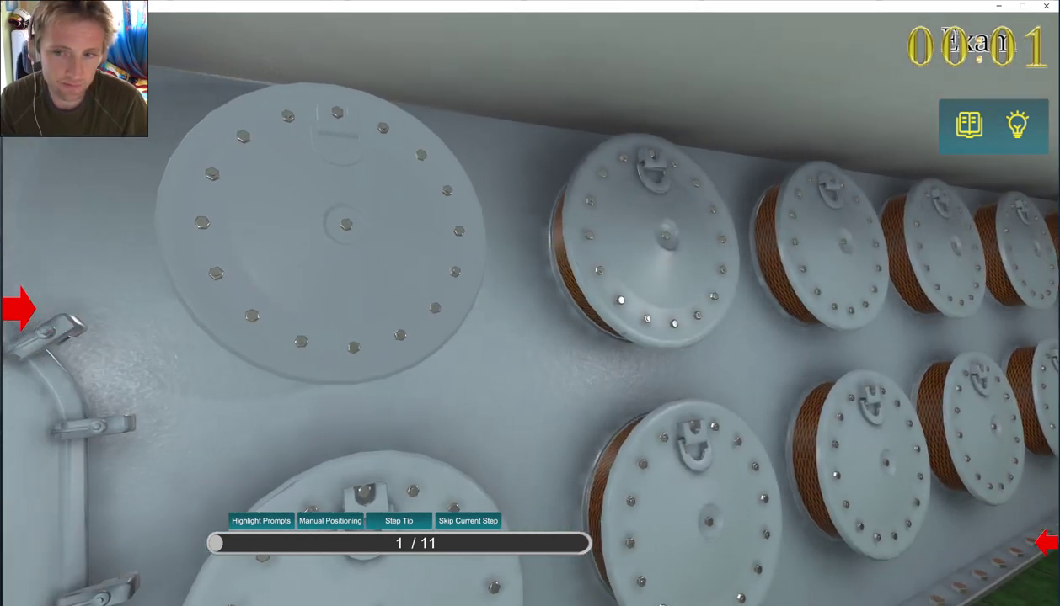
pyautogui.press('a')
pyautogui.moveTo(530, 307); pyautogui.dragTo(741, 307, button='right')
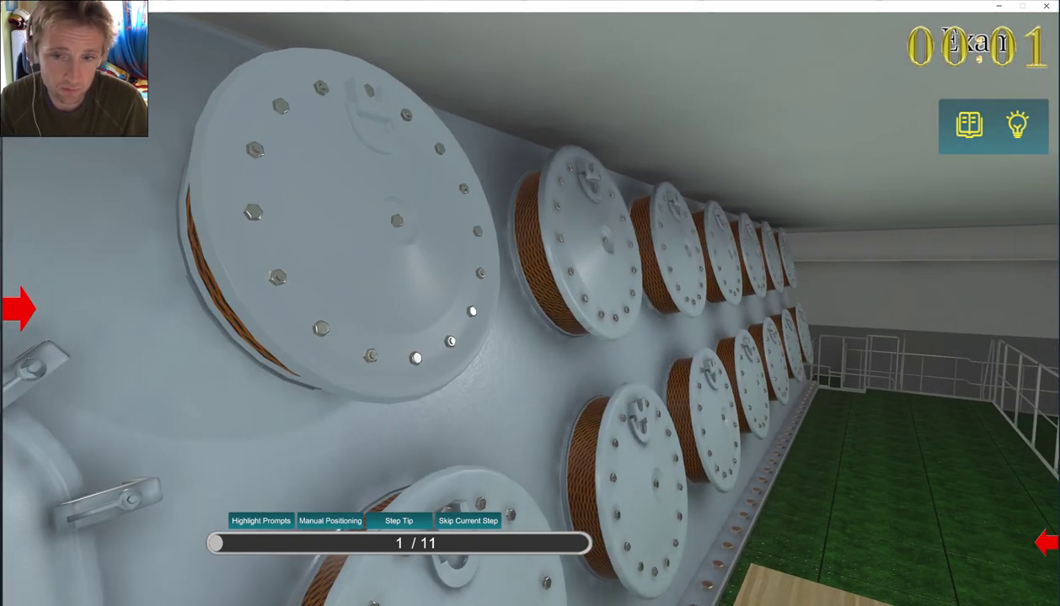
pyautogui.press('s')
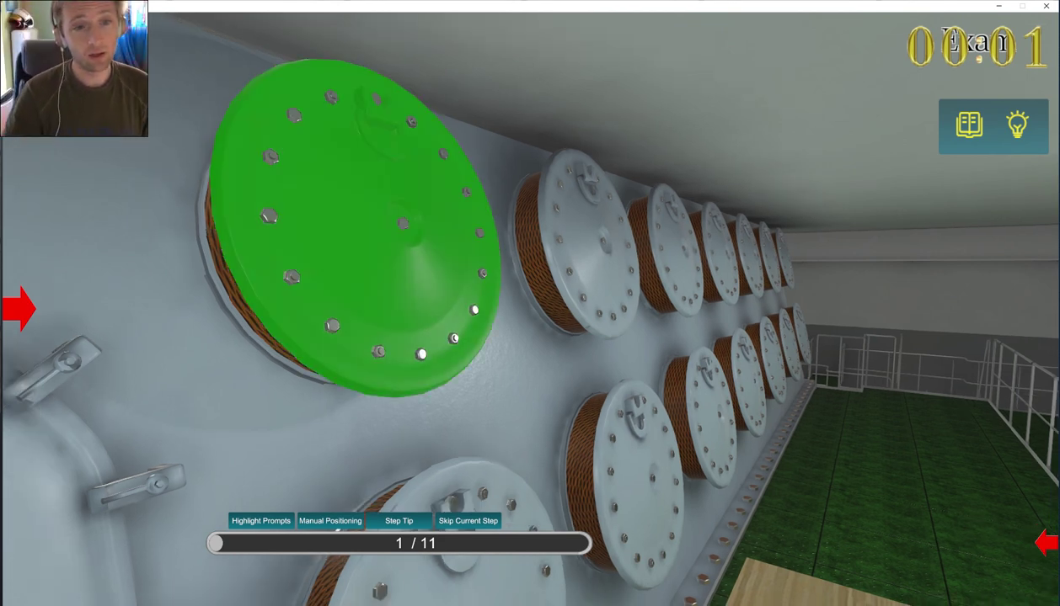
# Remove the alternate outer bolts from the upper round cover beside the door using the wrench
pyautogui.click(332, 325)
pyautogui.click(436, 366)
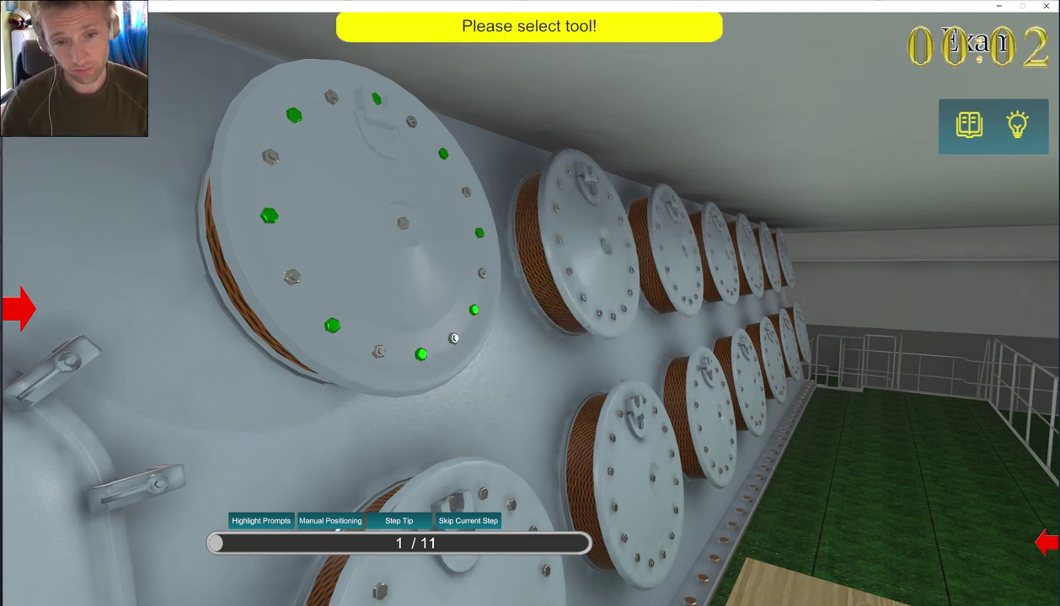
pyautogui.click(1045, 542)
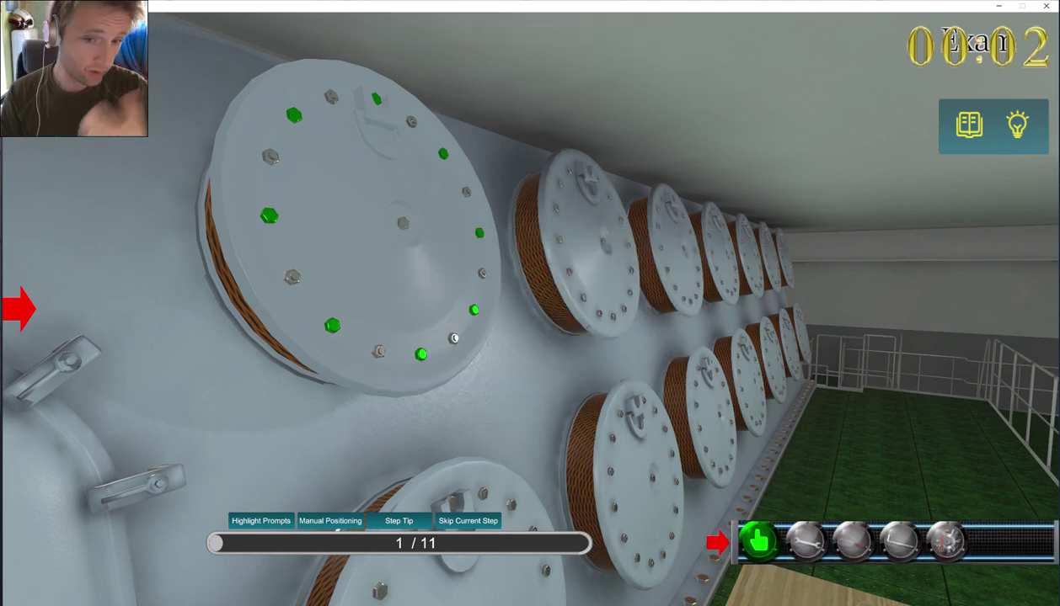
pyautogui.click(806, 542)
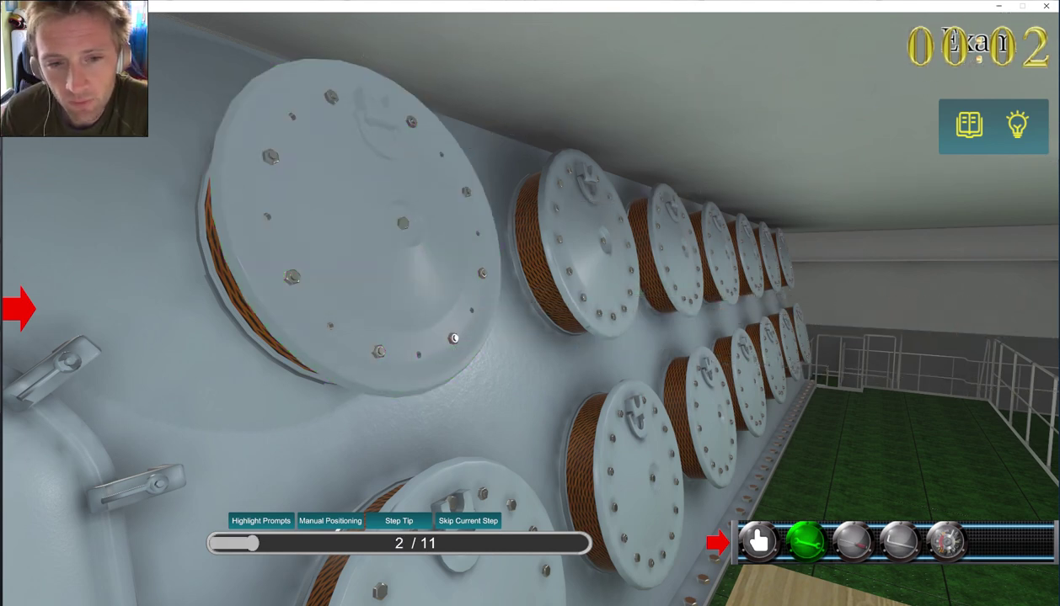
# Detach the unbolted valve assembly from the wall by hand and remove the ring from its mounting flange
pyautogui.click(353, 227)
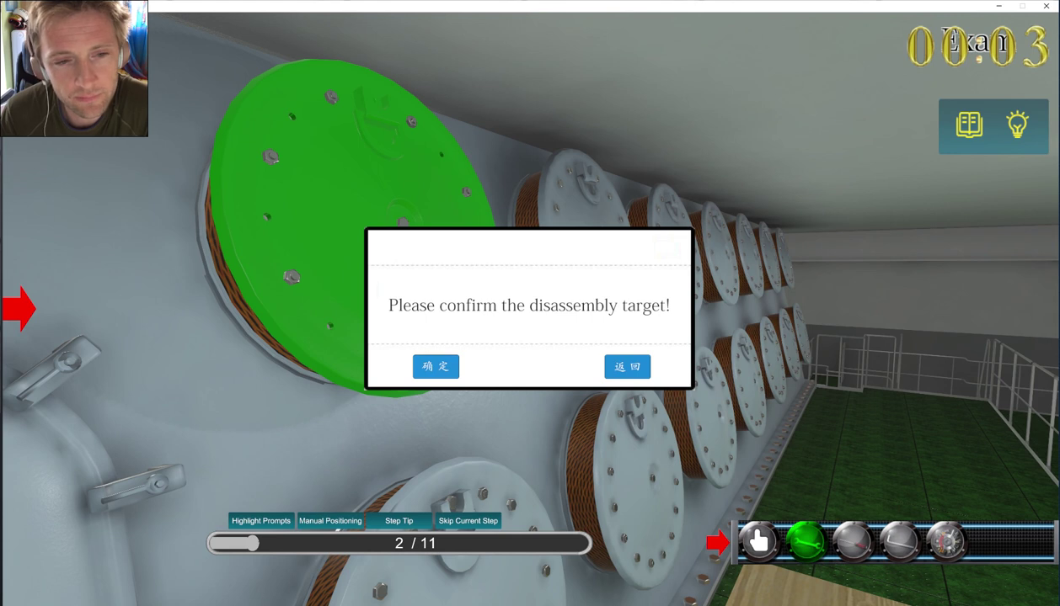
pyautogui.click(436, 367)
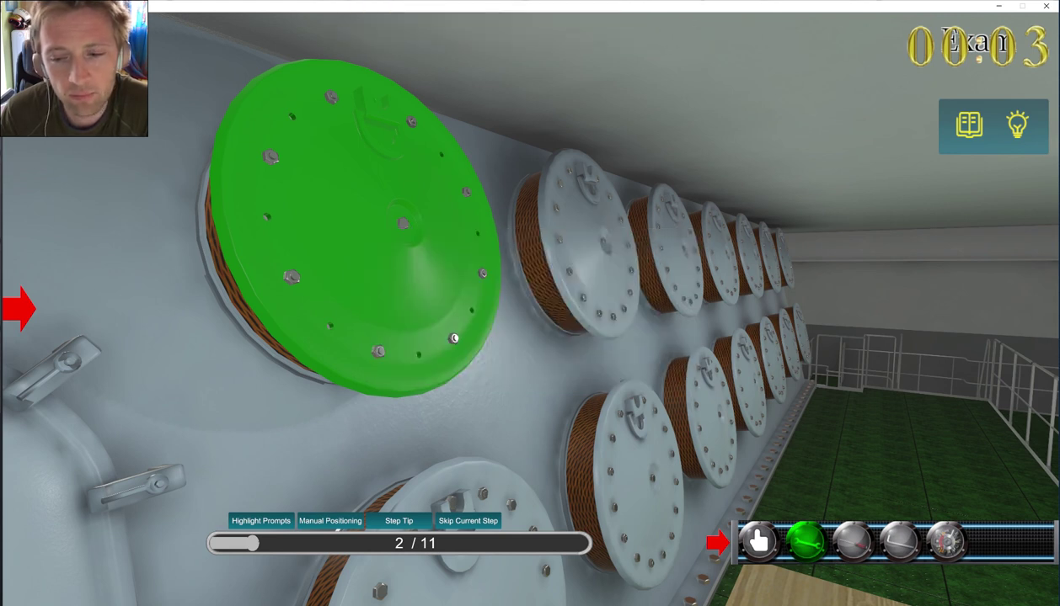
pyautogui.click(758, 542)
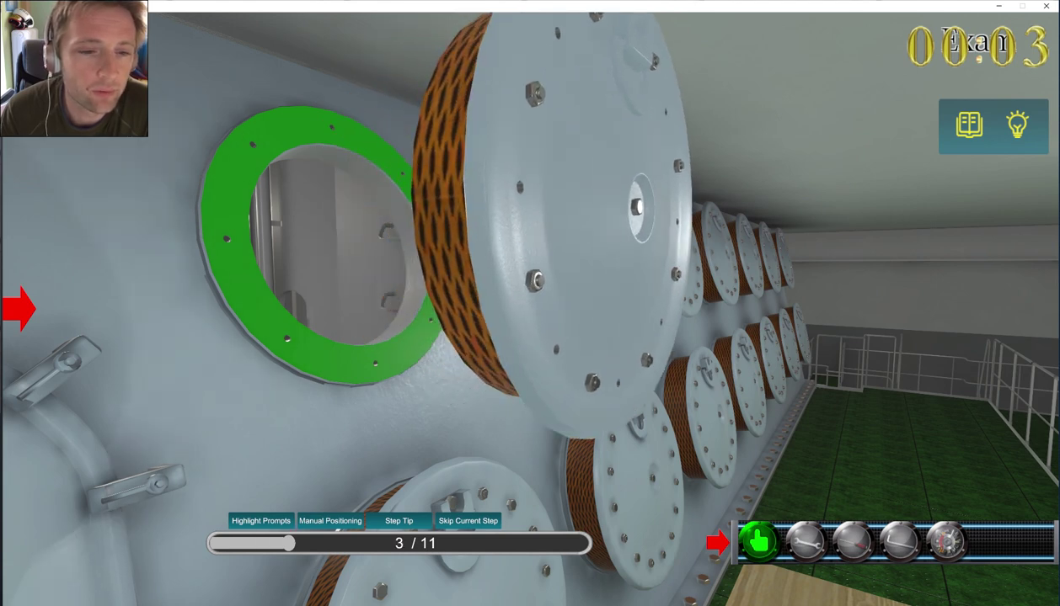
pyautogui.click(337, 361)
pyautogui.click(436, 366)
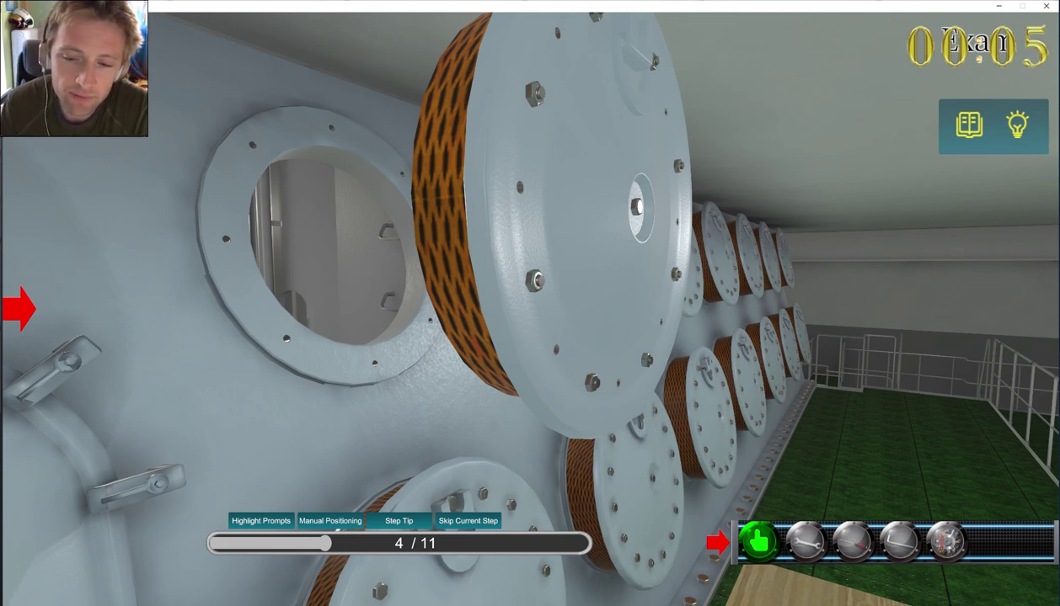
# Unscrew the nuts on the detached valve assembly with the wrench and pull its outer cover off by hand
pyautogui.press('Return')
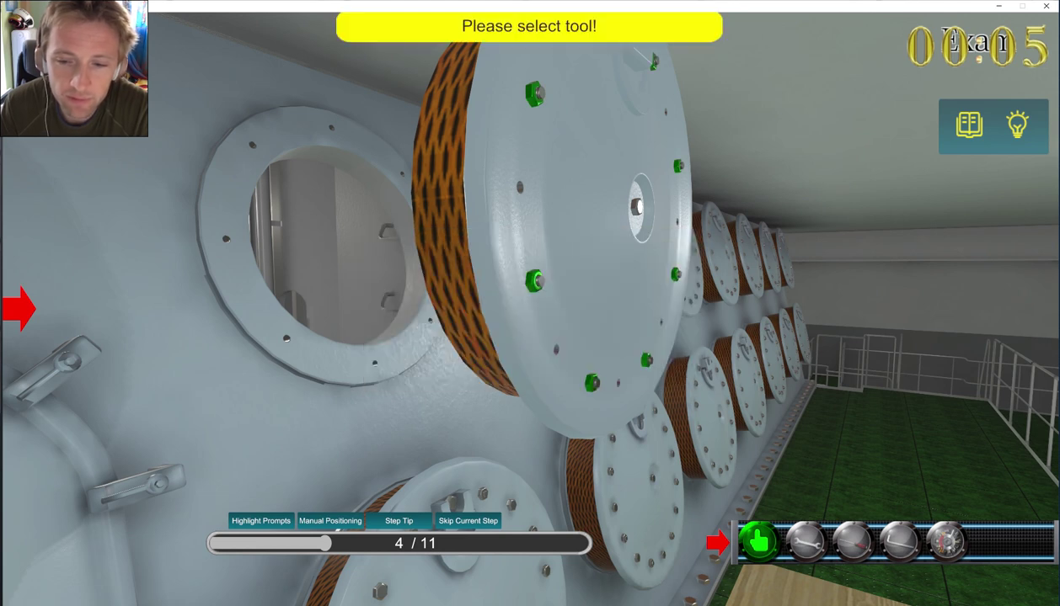
pyautogui.click(806, 541)
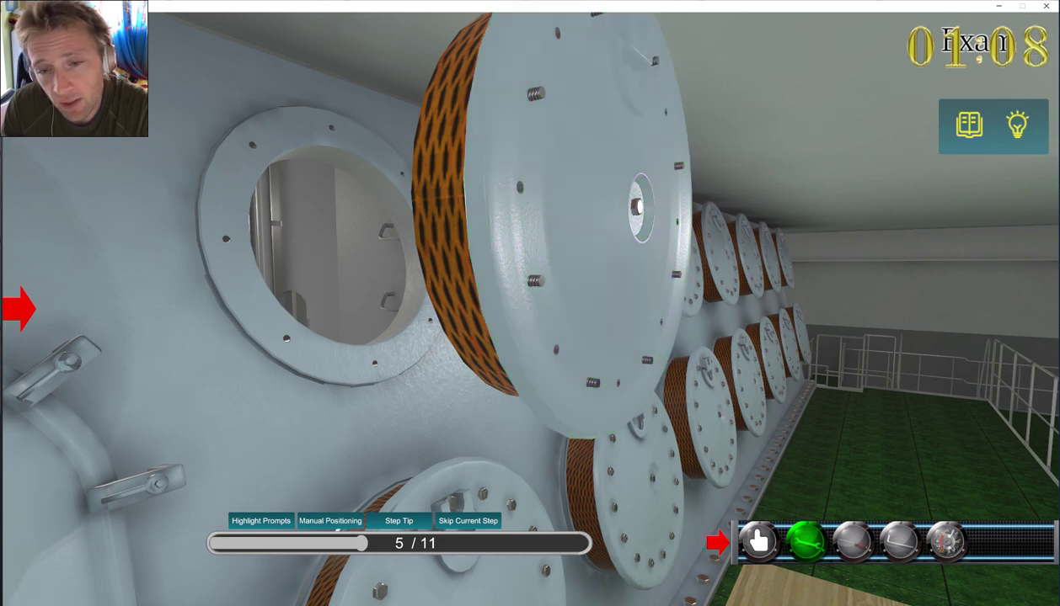
pyautogui.click(582, 227)
pyautogui.click(435, 367)
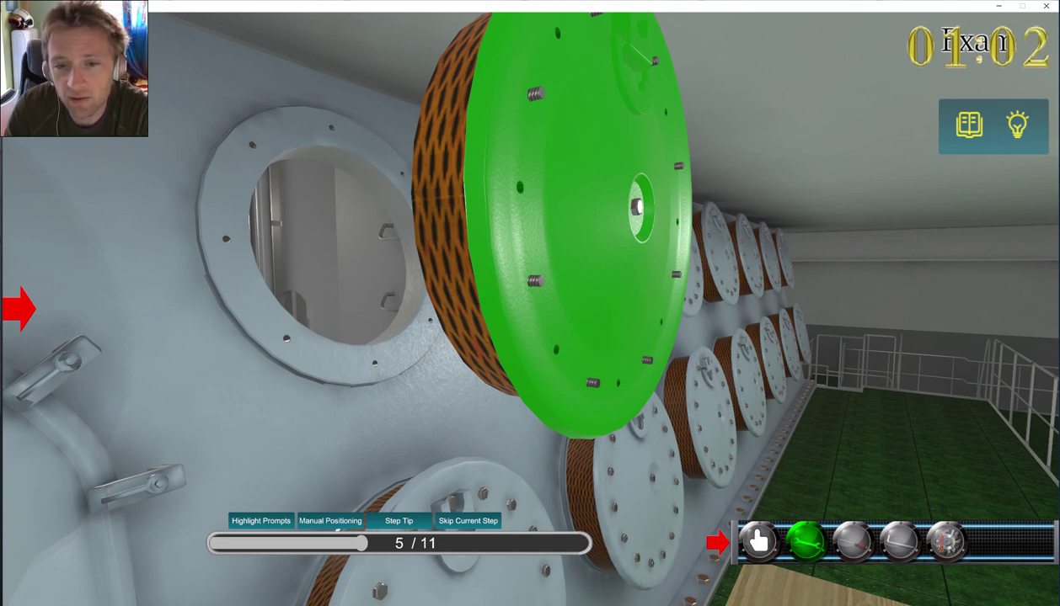
pyautogui.click(759, 541)
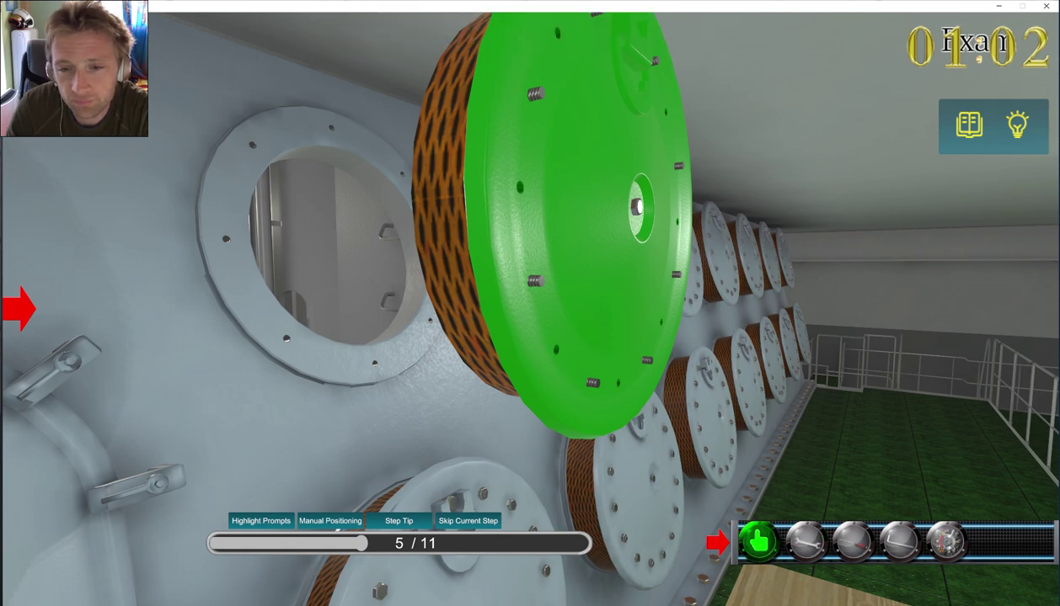
pyautogui.click(581, 244)
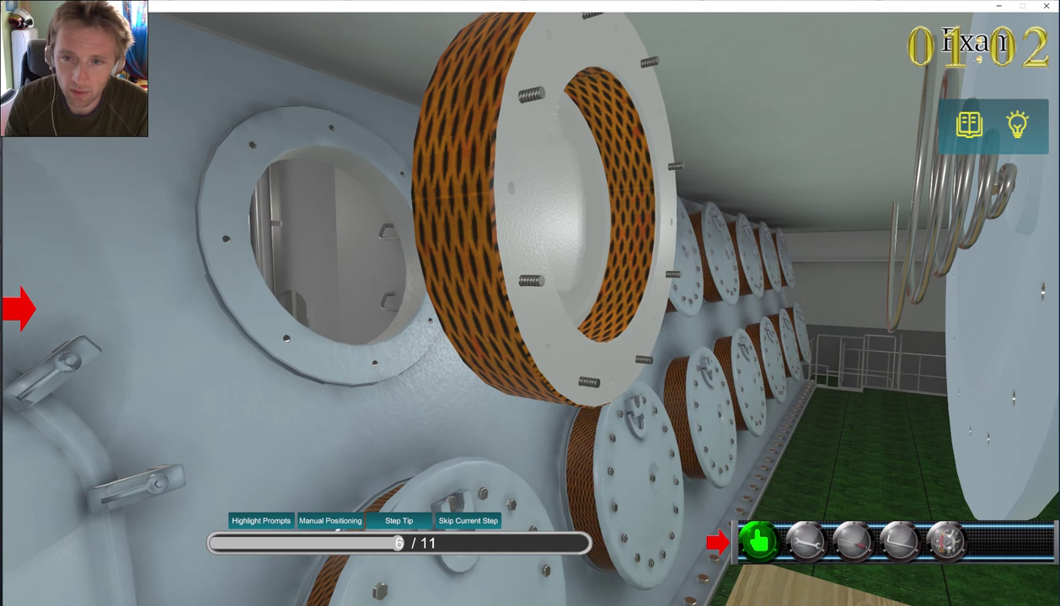
# Remove the threaded studs from the face of the orange mesh ring by hand
pyautogui.moveTo(529, 310); pyautogui.dragTo(634, 312, button='right')
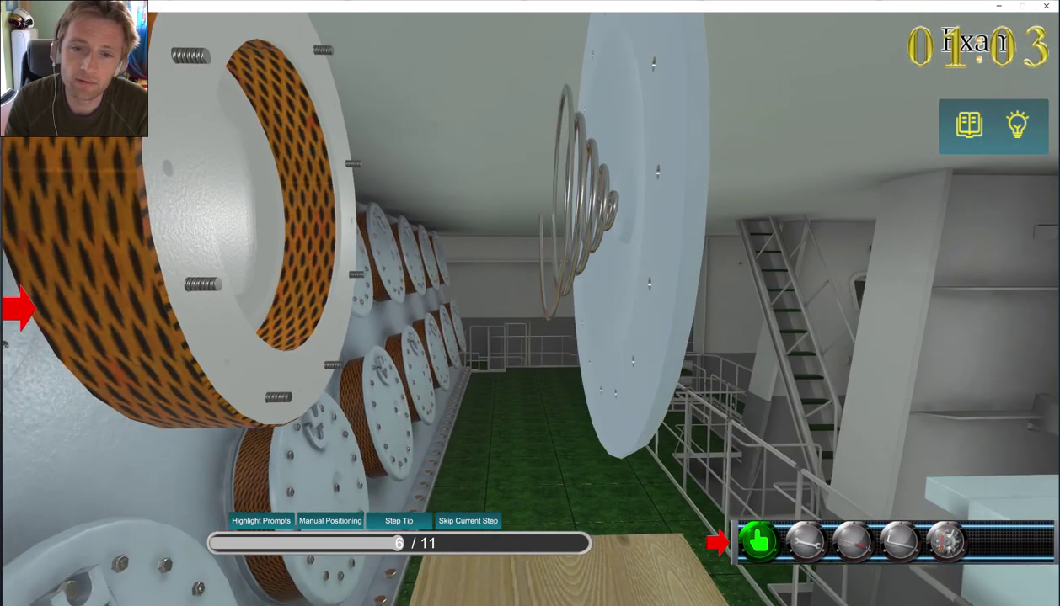
pyautogui.press('a')
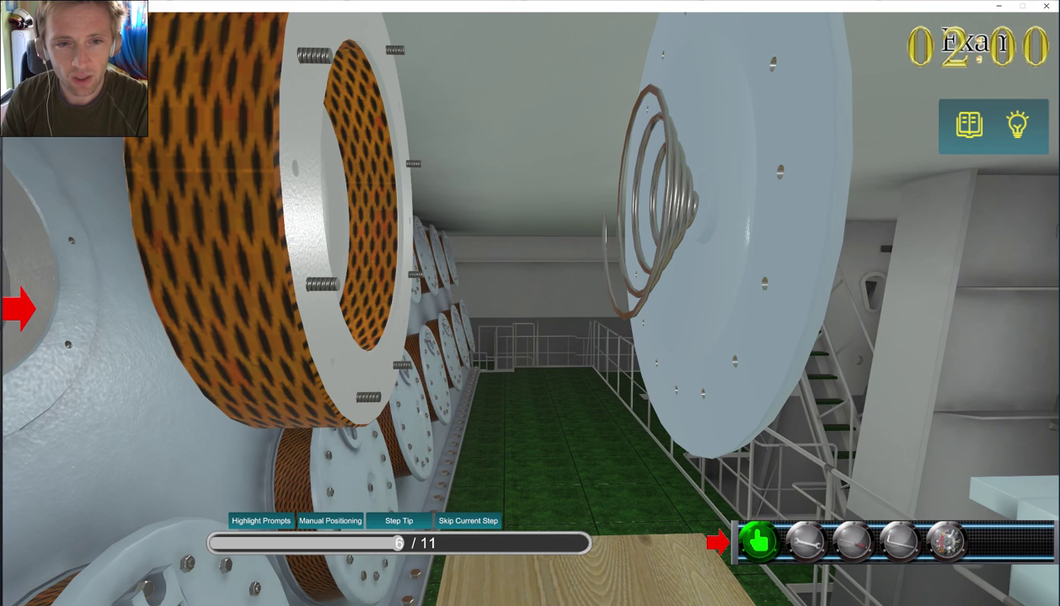
pyautogui.click(368, 397)
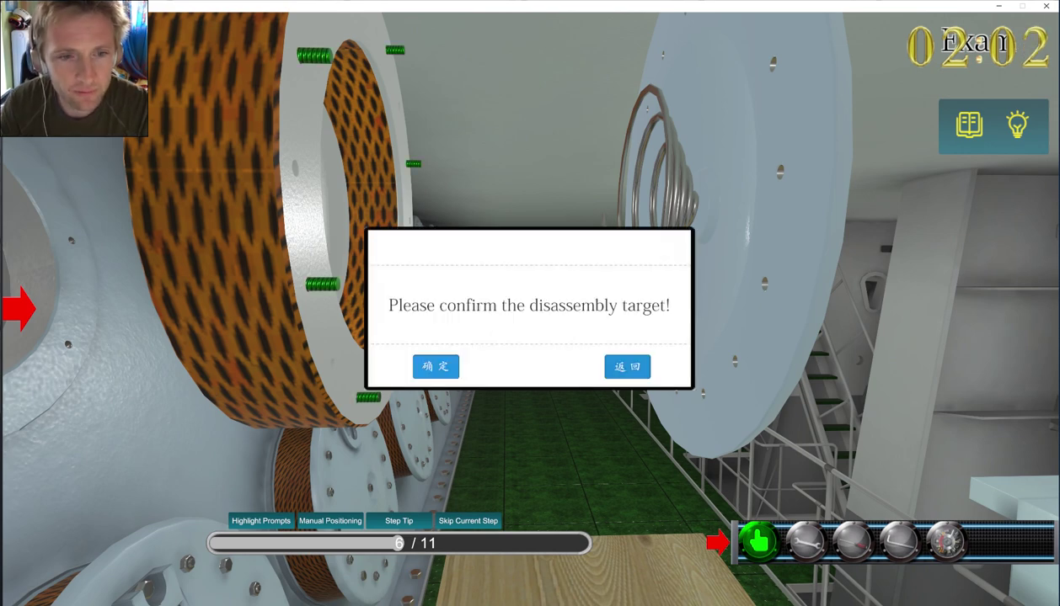
pyautogui.click(434, 366)
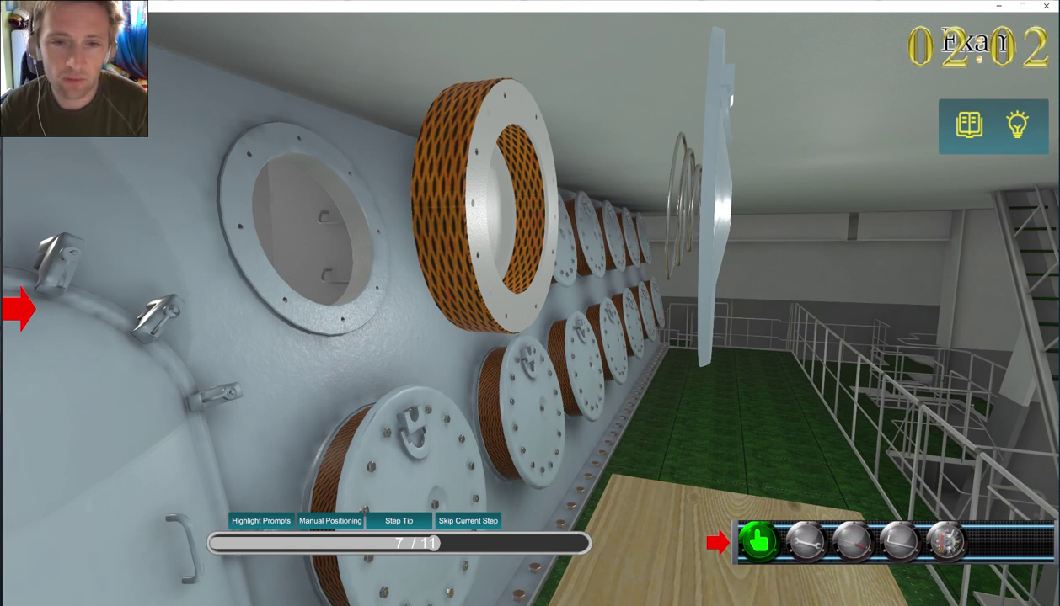
# Unscrew the central fastener behind the coil spring on the detached cover using the wrench
pyautogui.press('w')
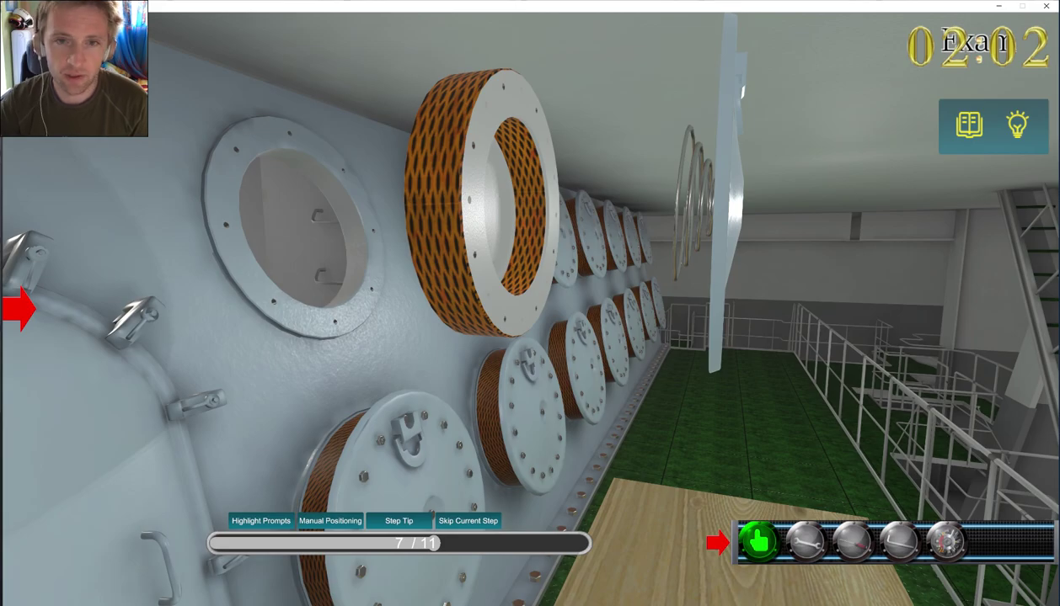
pyautogui.hotkey('alt', 'Tab')
pyautogui.hotkey('alt', 'Tab')
pyautogui.hotkey('alt', 'Tab')
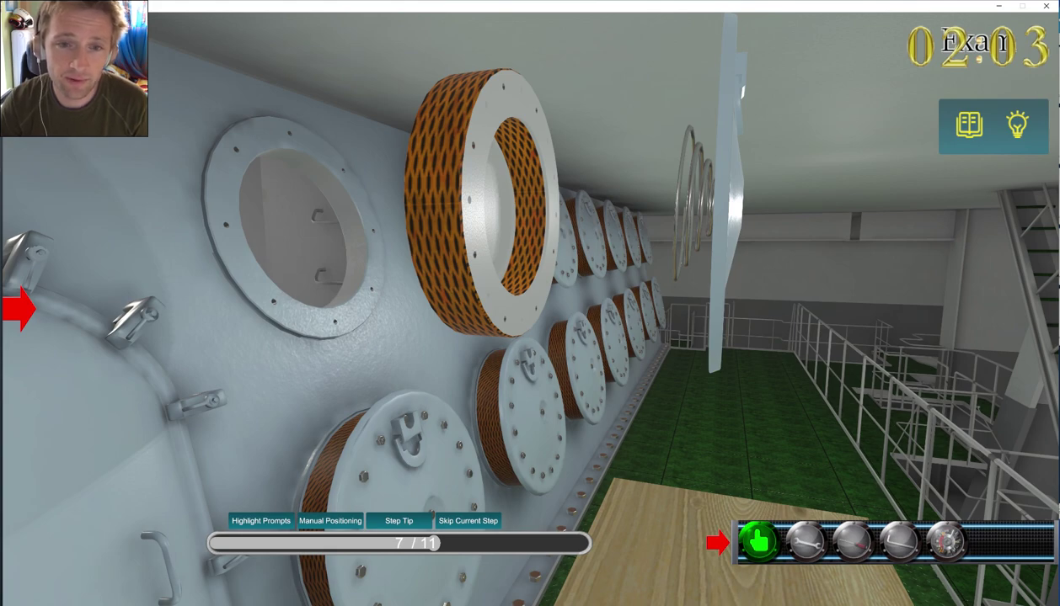
pyautogui.press('a')
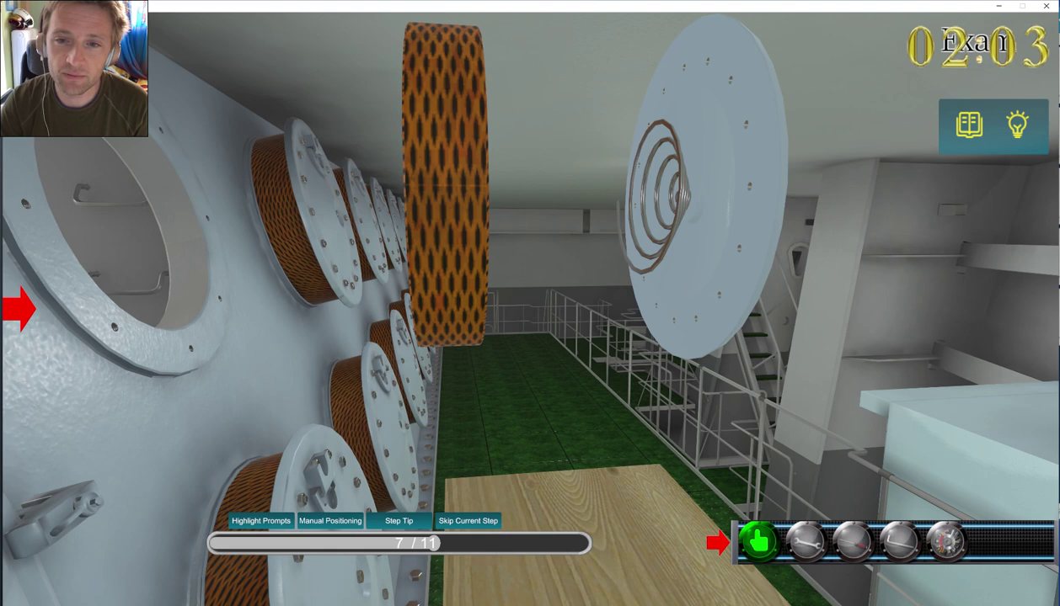
pyautogui.click(678, 195)
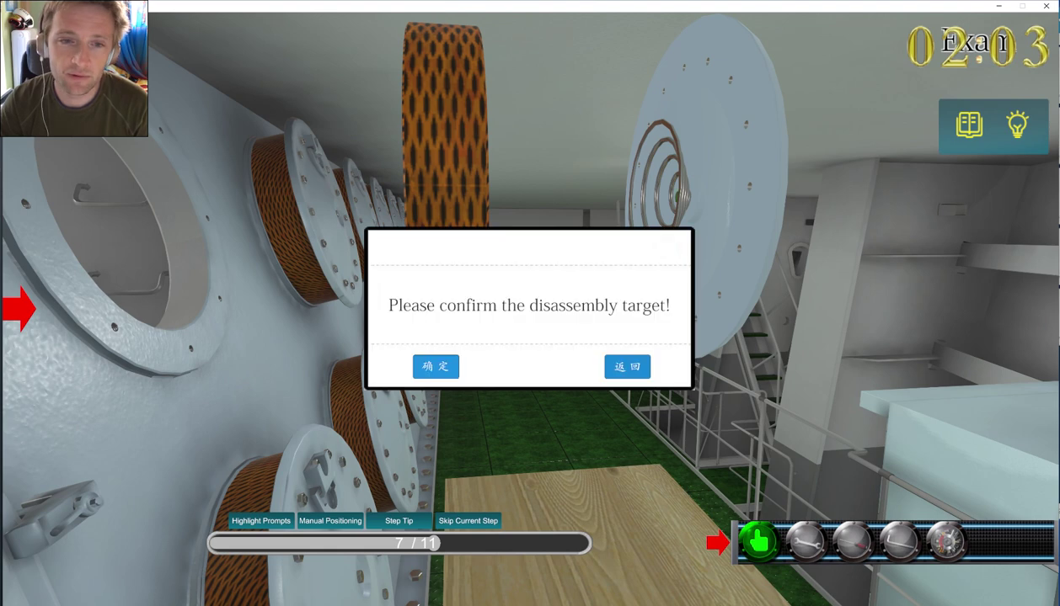
pyautogui.click(436, 367)
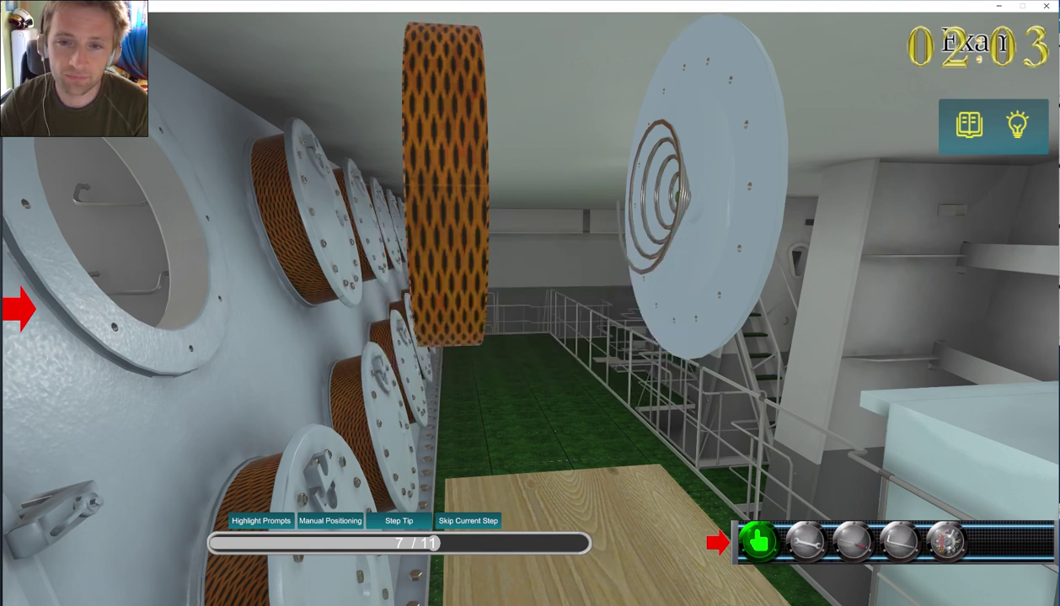
pyautogui.click(806, 541)
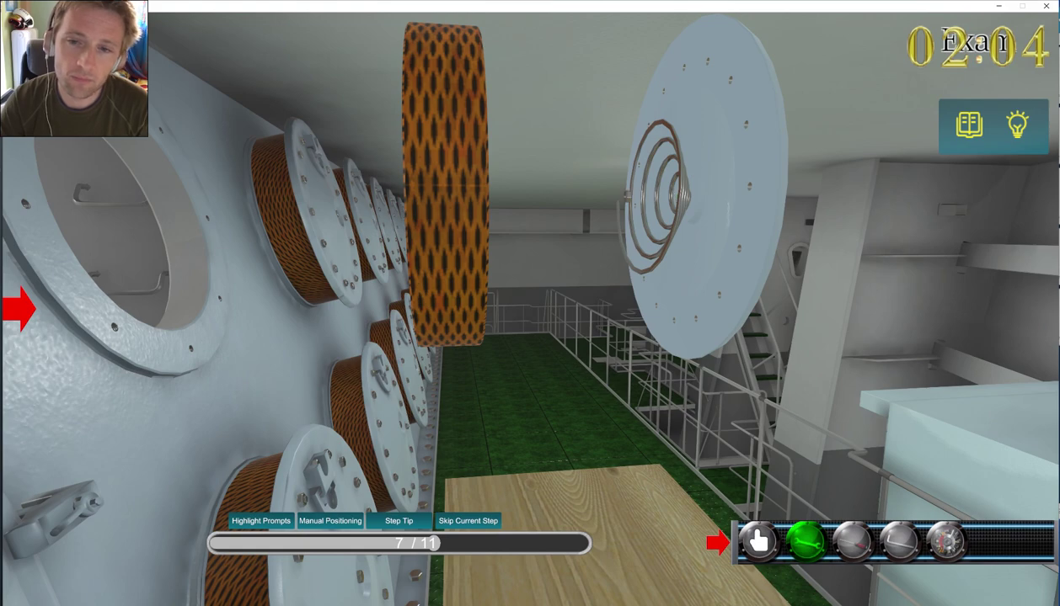
pyautogui.click(606, 195)
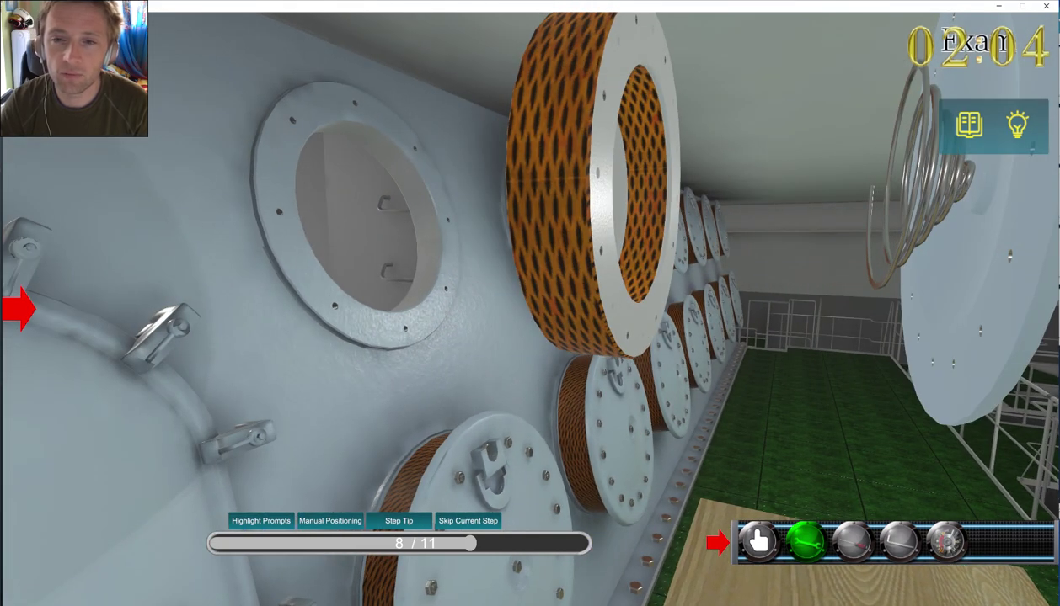
# Separate the coil spring from the outer cover by hand and place both on the wooden bench
pyautogui.press('d')
pyautogui.click(729, 220)
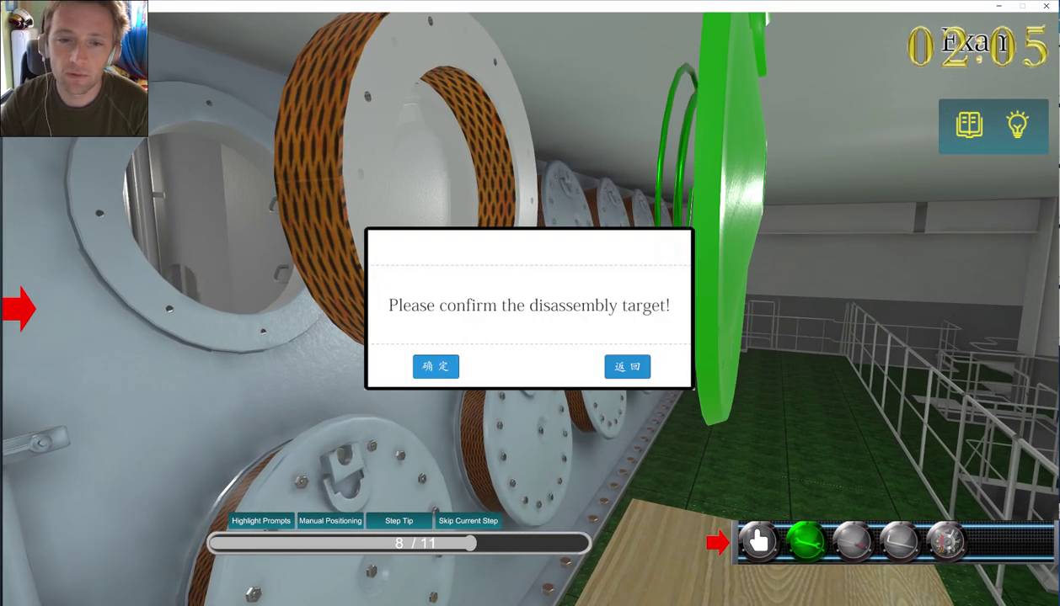
pyautogui.click(436, 366)
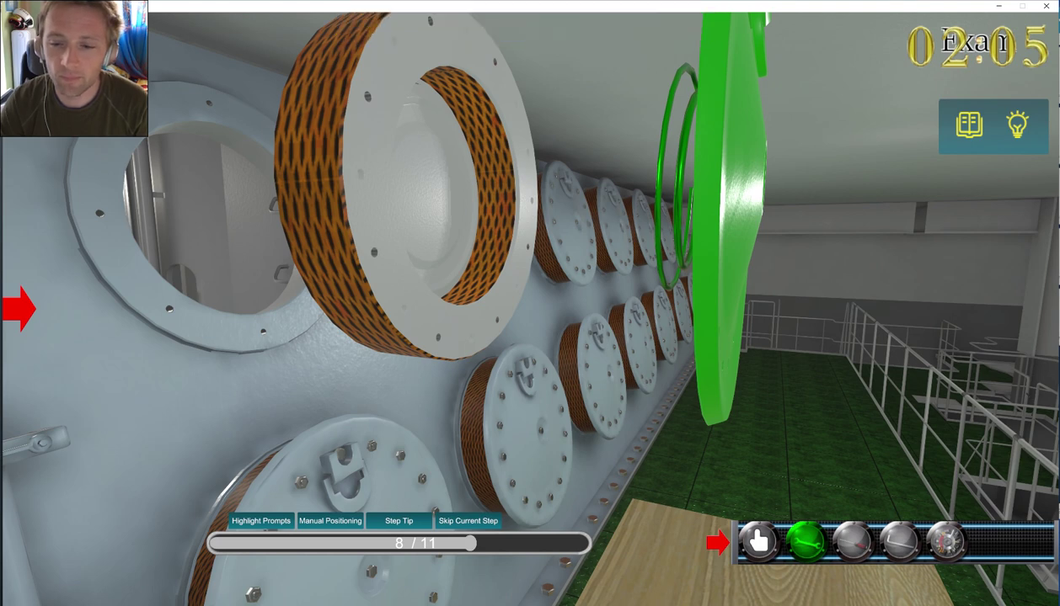
pyautogui.click(759, 542)
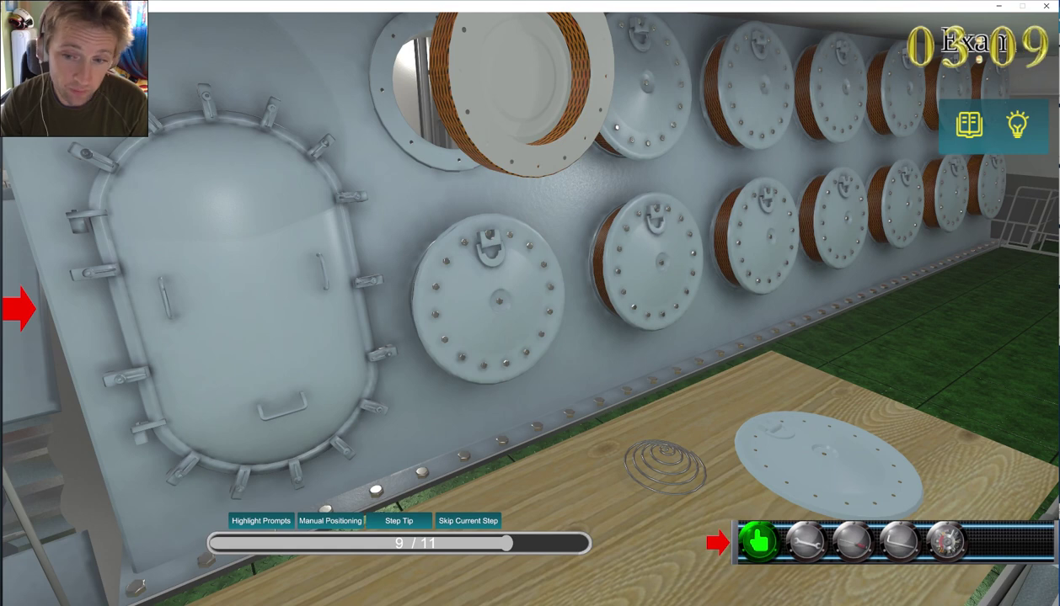
# Take the round valve plate out of the orange mesh ring by hand and place it on the bench
pyautogui.press('w')
pyautogui.press('s')
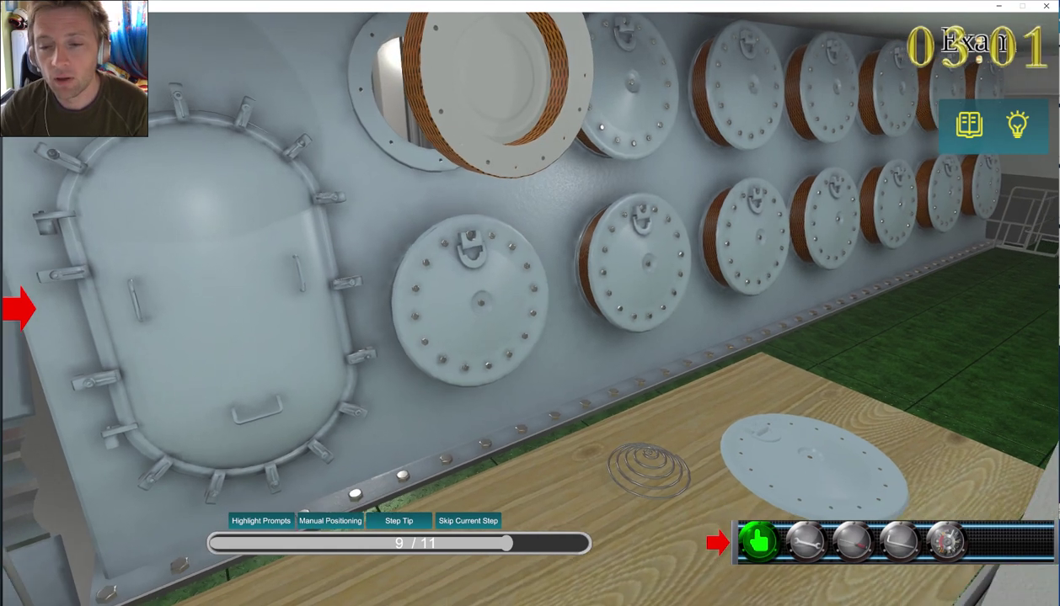
pyautogui.click(504, 78)
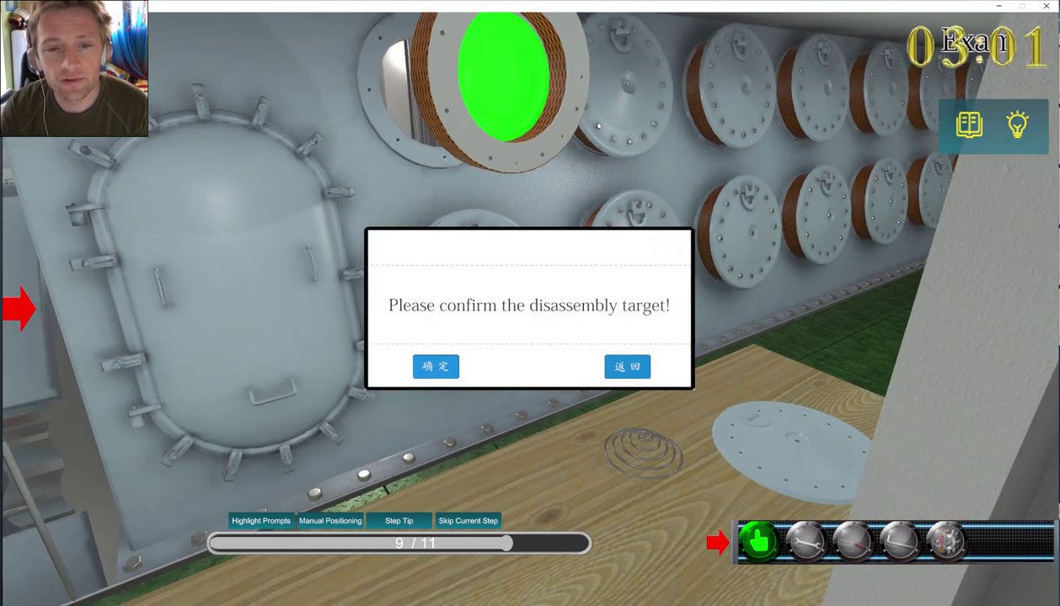
pyautogui.click(435, 366)
pyautogui.click(759, 541)
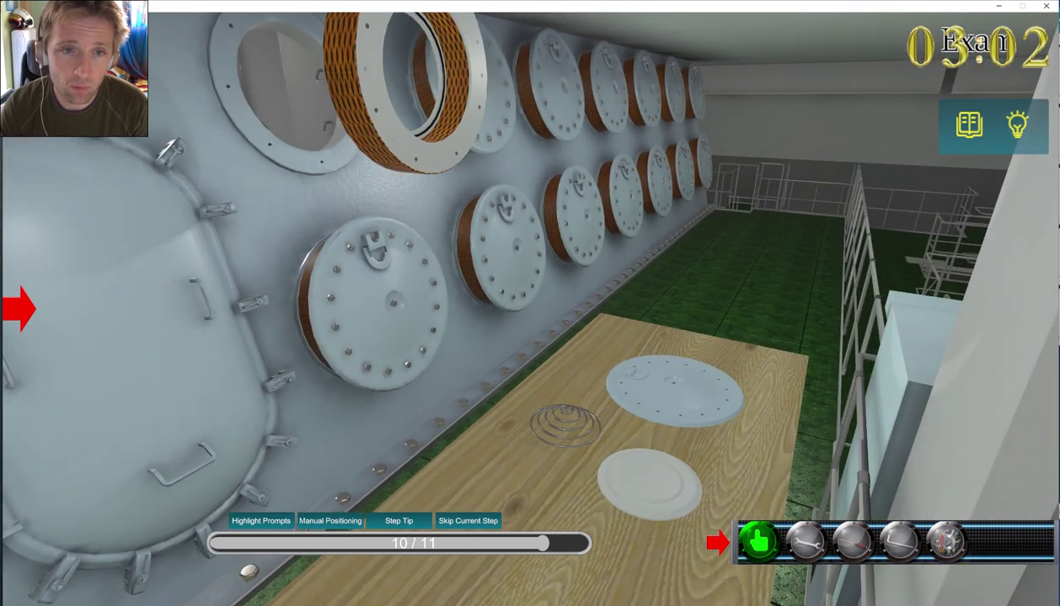
# Detach the orange mesh ring from the engine wall by hand and place it on the wooden bench
pyautogui.click(435, 367)
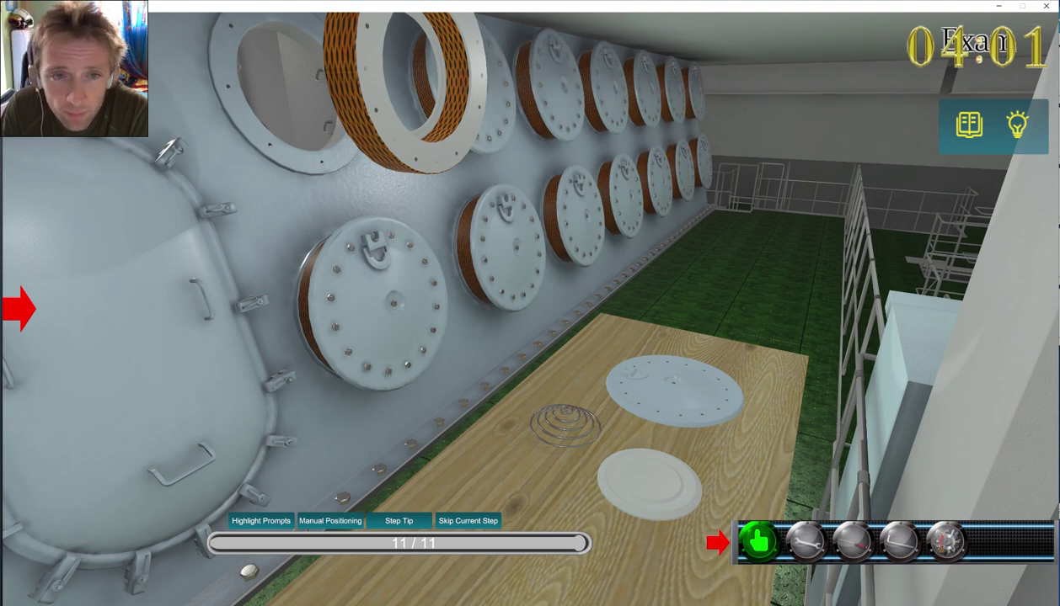
pyautogui.click(377, 110)
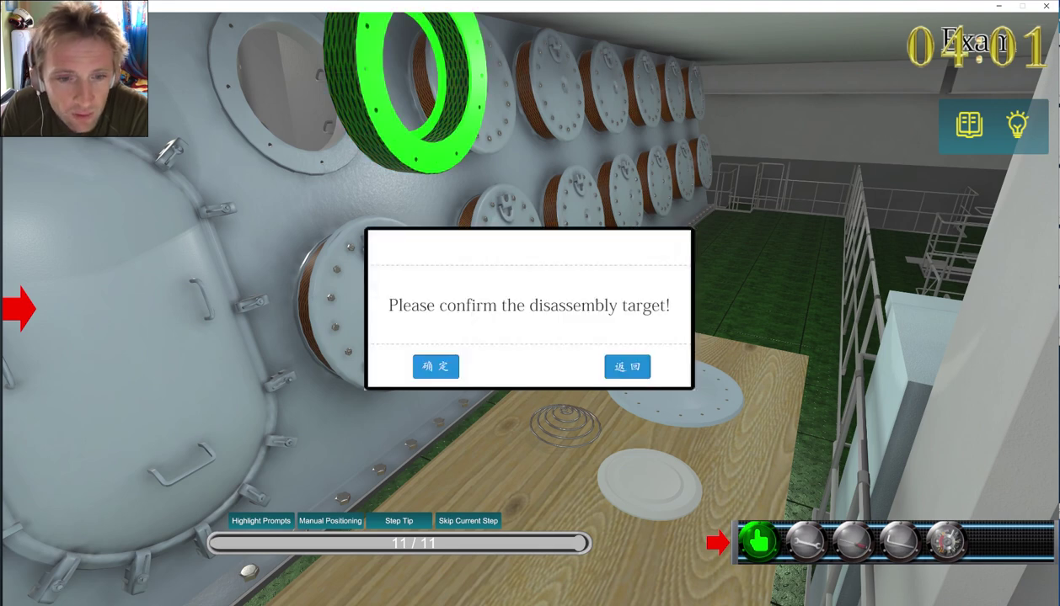
pyautogui.click(435, 366)
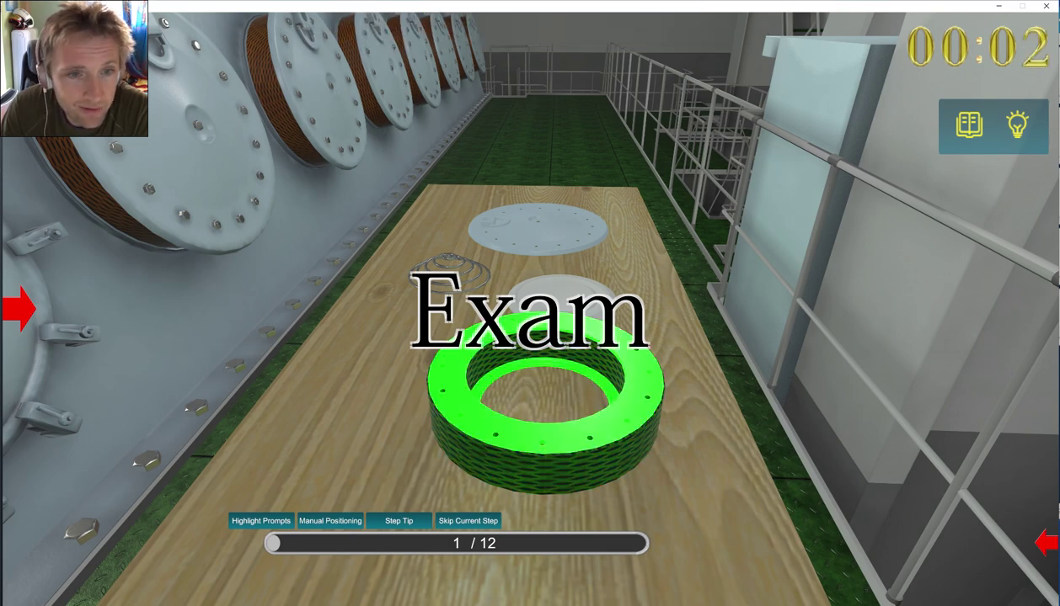
# Lift the orange mesh ring from the bench as the first assembly part and position it before the wall opening
pyautogui.moveTo(529, 304); pyautogui.dragTo(332, 313, button='right')
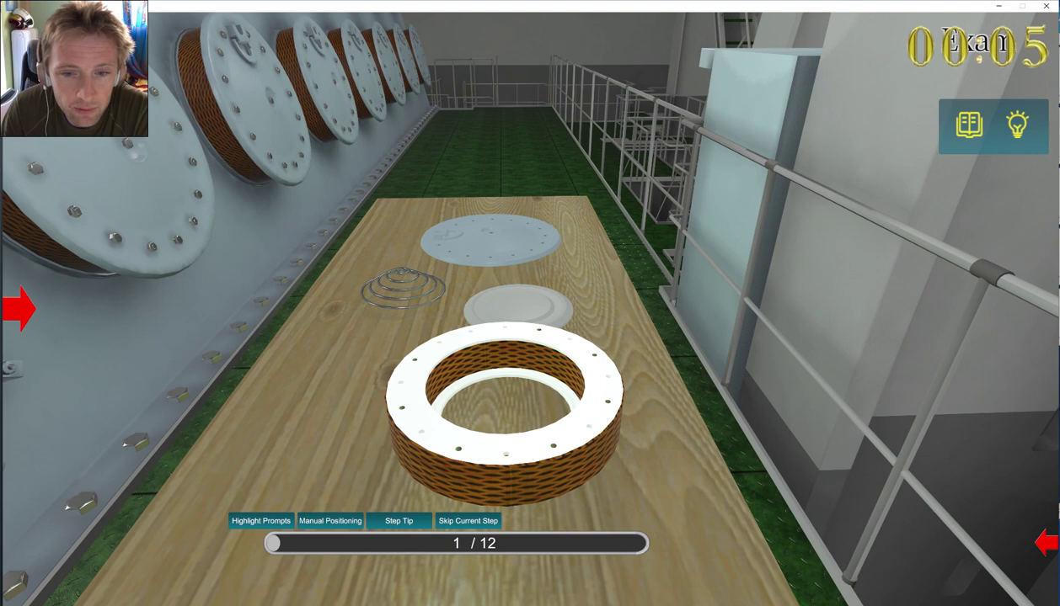
pyautogui.click(506, 447)
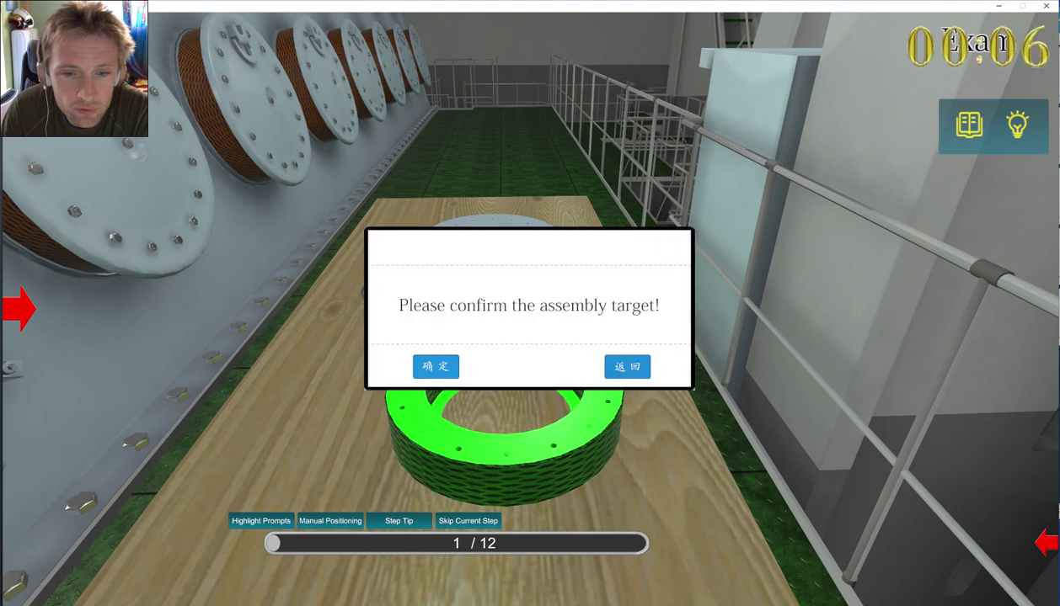
pyautogui.click(436, 367)
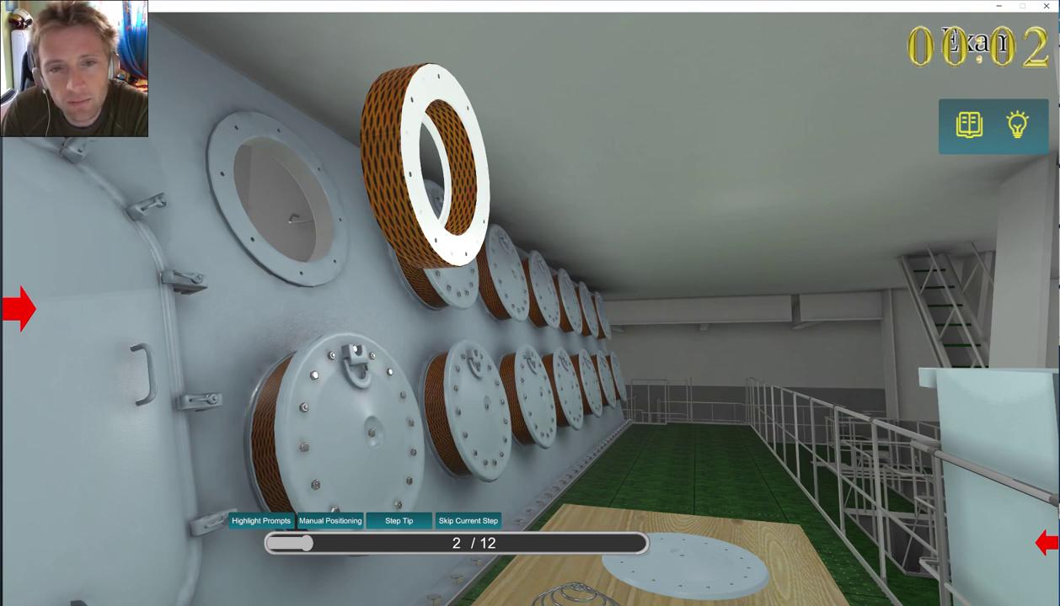
# Try to assemble the round valve plate from the bench by hand as the second part
pyautogui.press('Left')
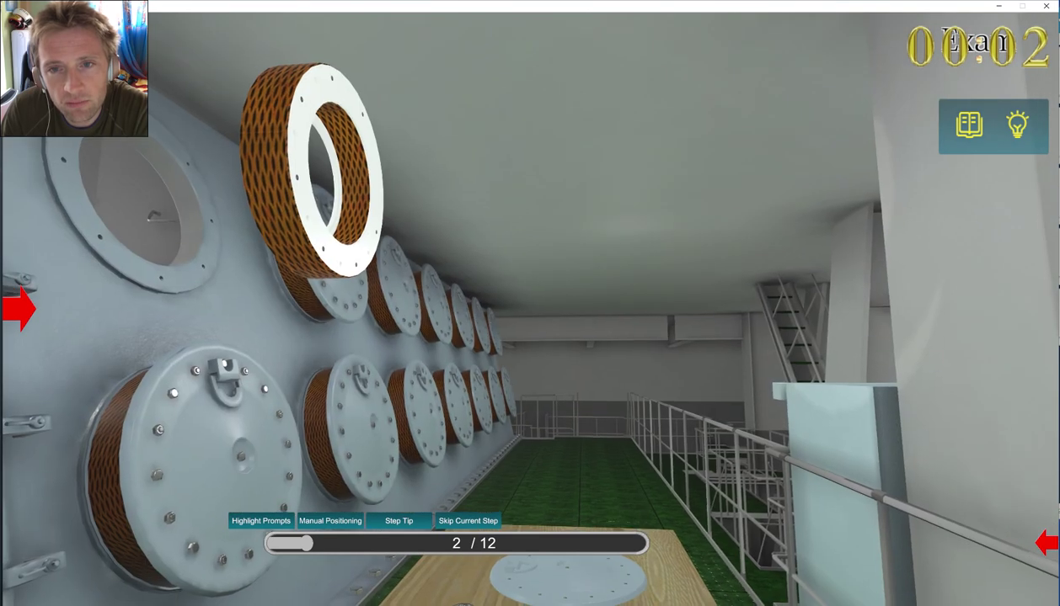
pyautogui.moveTo(529, 309); pyautogui.dragTo(481, 467, button='right')
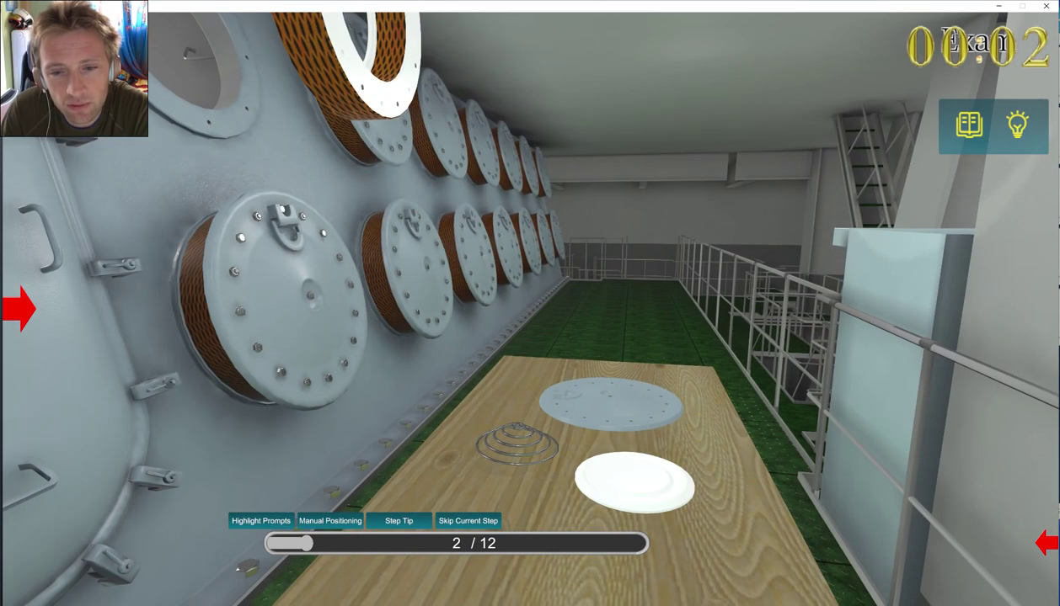
pyautogui.rightClick(614, 604)
pyautogui.click(594, 480)
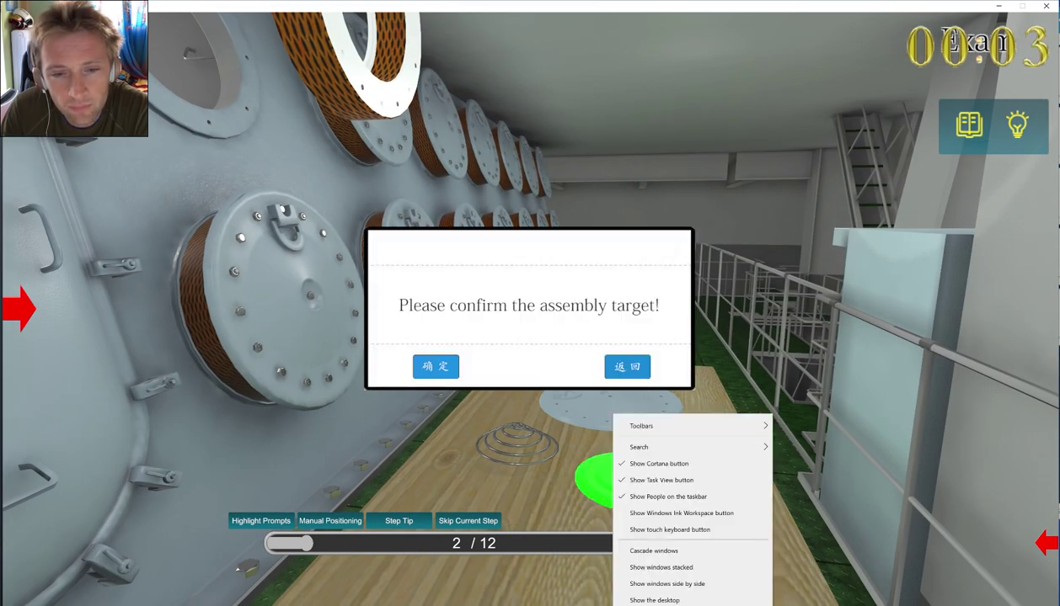
pyautogui.click(436, 366)
pyautogui.click(595, 481)
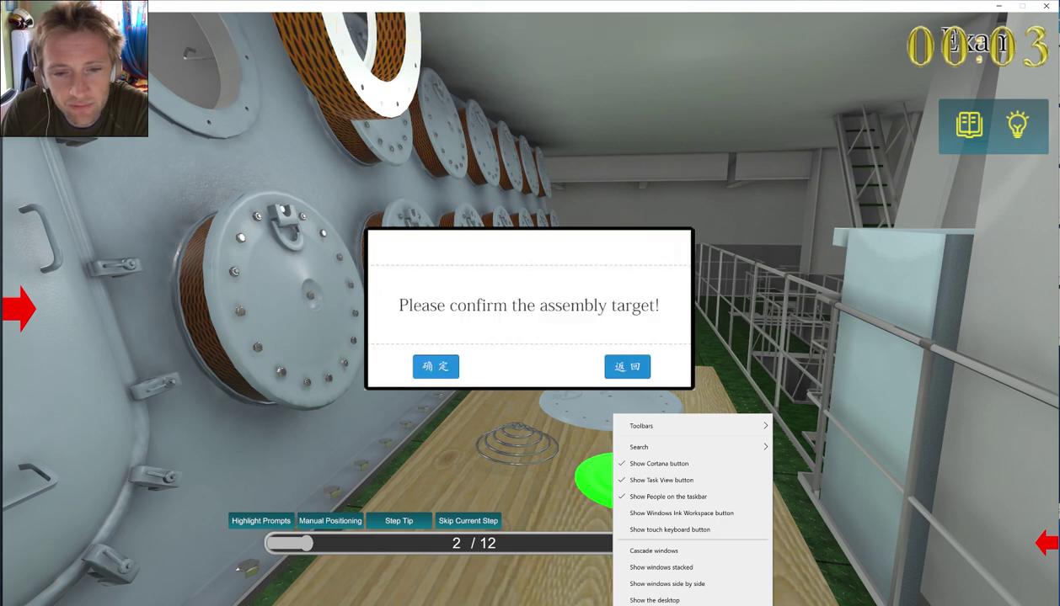
pyautogui.click(436, 366)
pyautogui.click(590, 479)
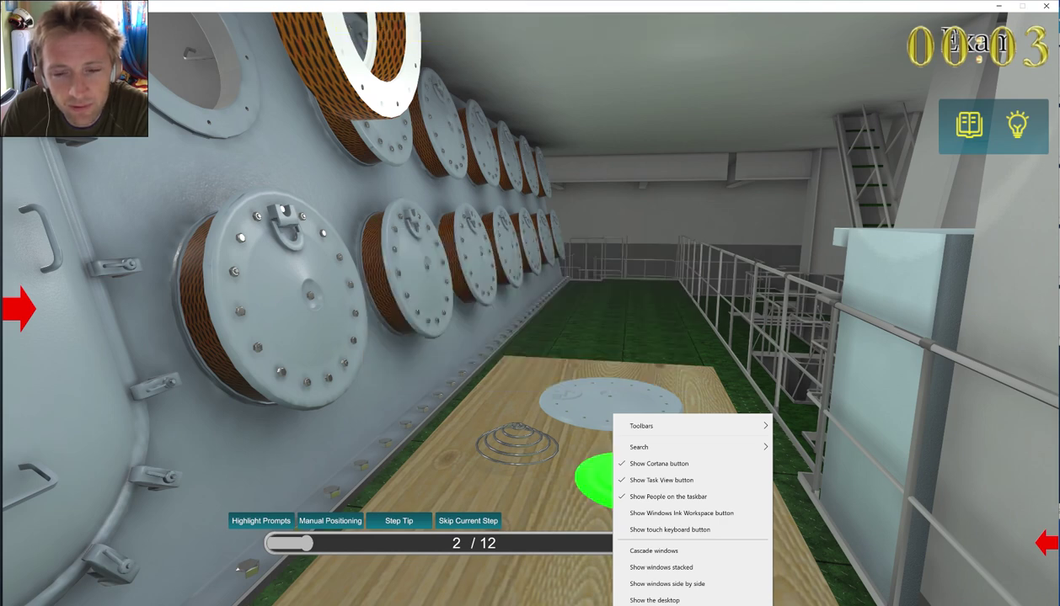
pyautogui.click(1046, 543)
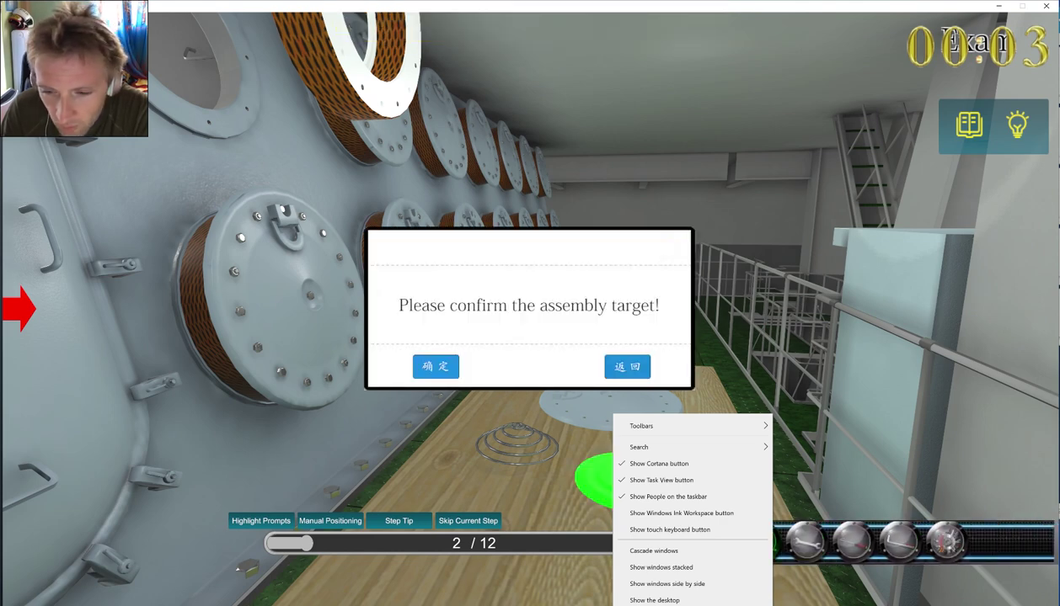
pyautogui.press('Escape')
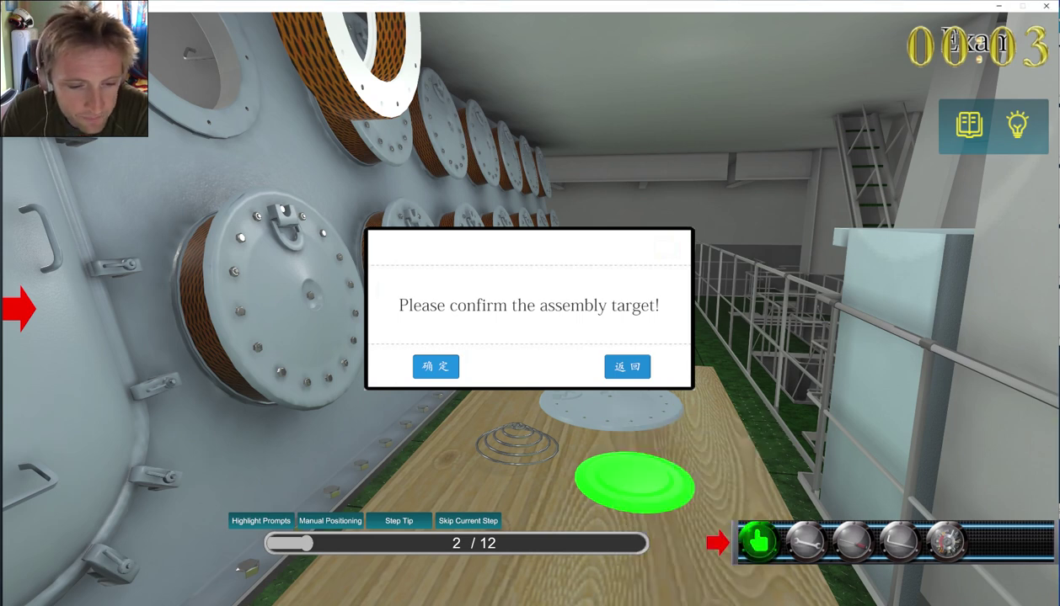
pyautogui.click(435, 366)
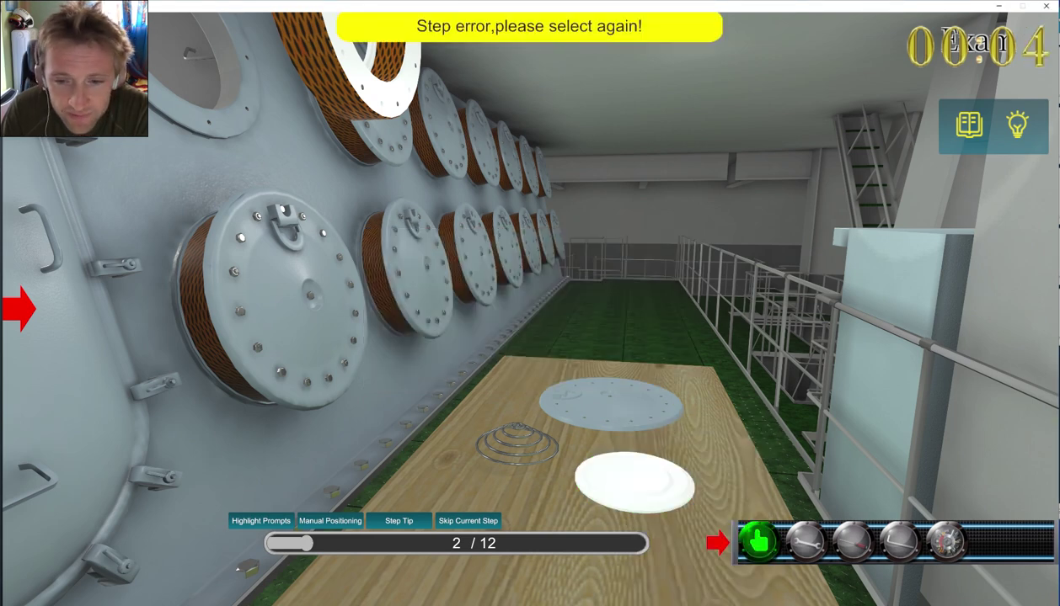
pyautogui.click(635, 483)
pyautogui.click(436, 366)
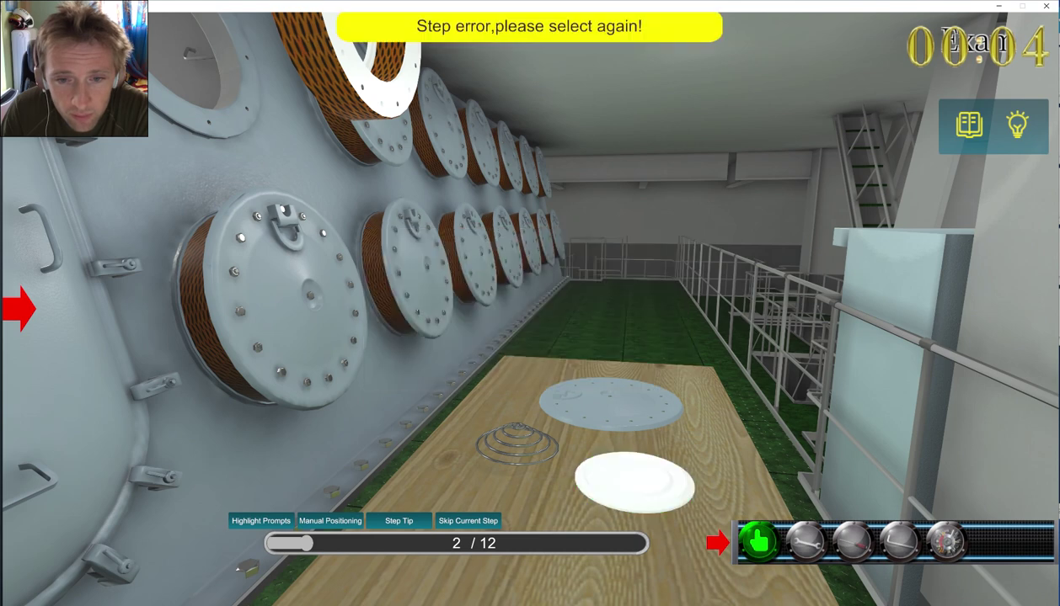
# Fit the thin sealing ring from the spare parts by hand inside the orange mesh ring, followed by the round valve plate
pyautogui.moveTo(472, 362); pyautogui.dragTo(589, 261, button='right')
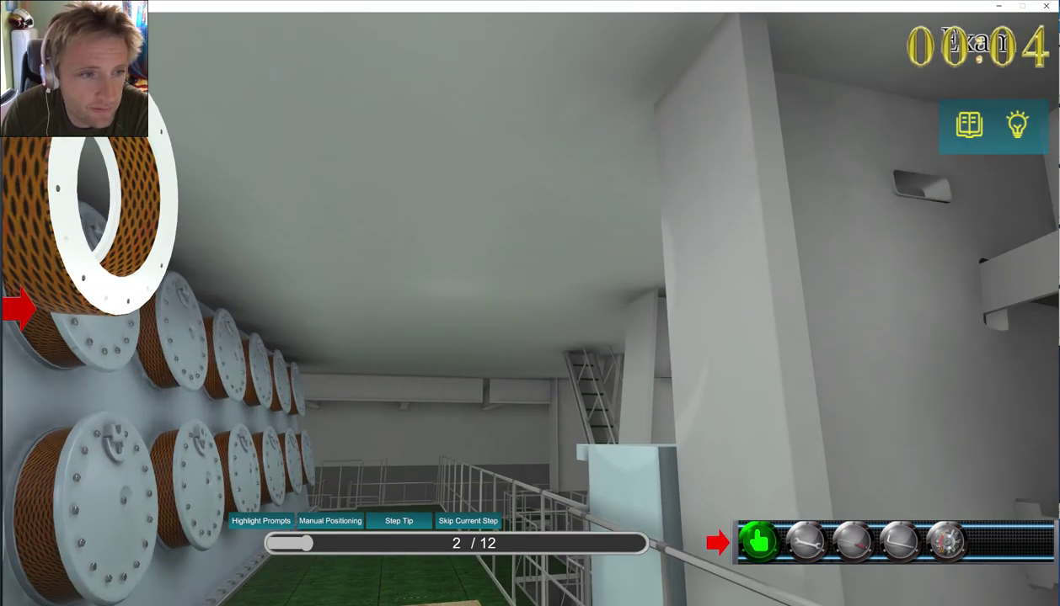
pyautogui.click(18, 309)
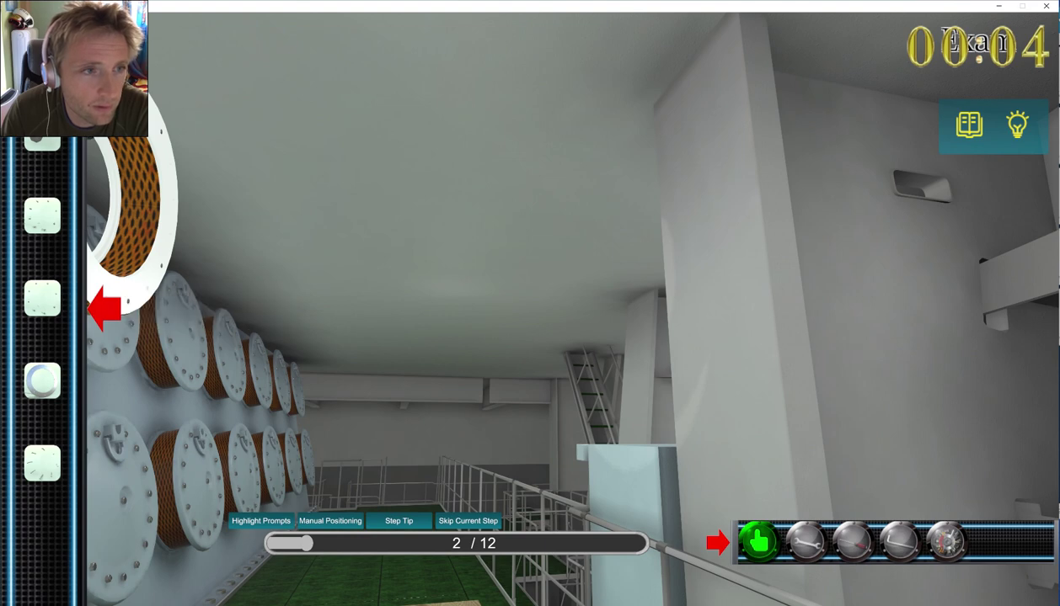
pyautogui.moveTo(506, 320)
pyautogui.mouseDown(button='right')
pyautogui.moveTo(640, 324)
pyautogui.moveTo(503, 321)
pyautogui.mouseUp(button='right')
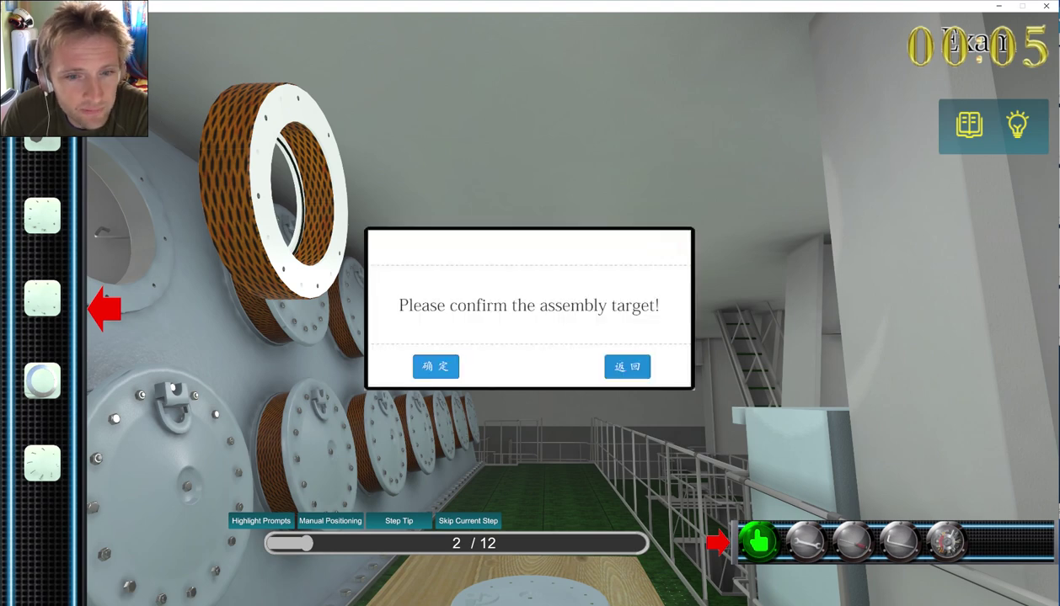
pyautogui.click(436, 367)
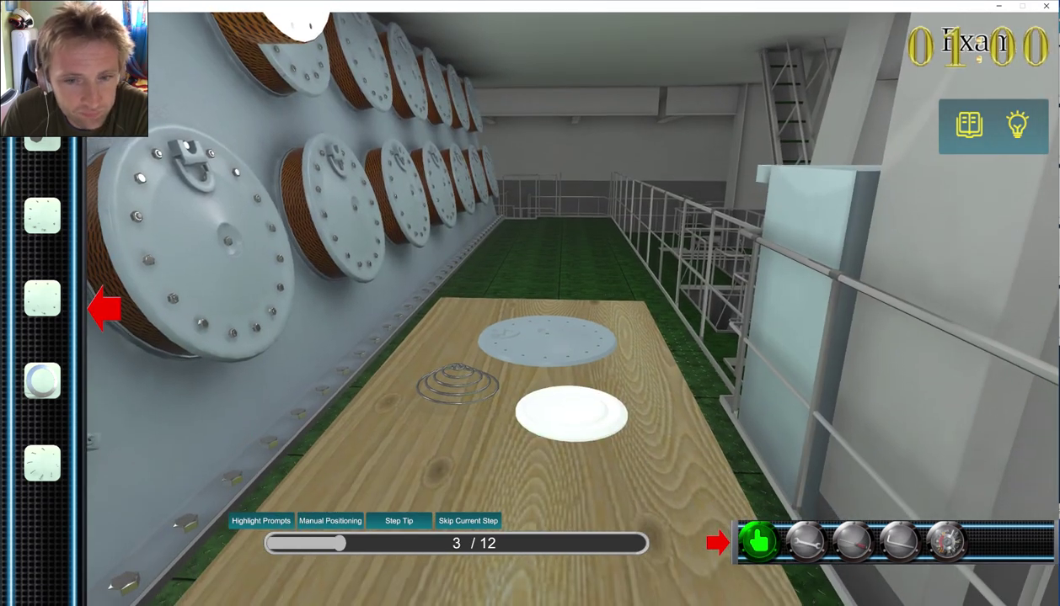
pyautogui.click(571, 414)
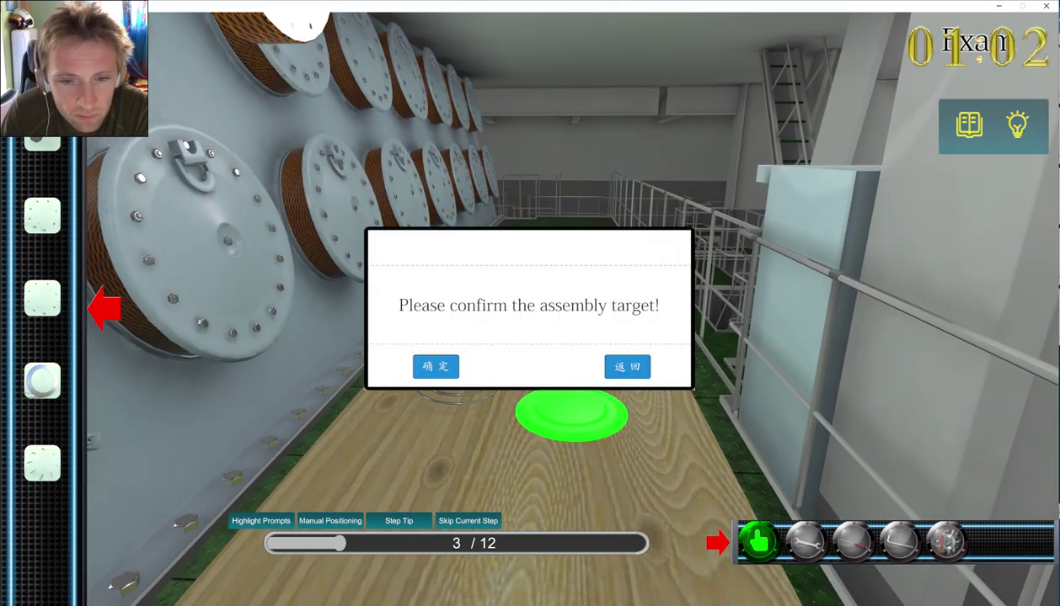
pyautogui.click(436, 367)
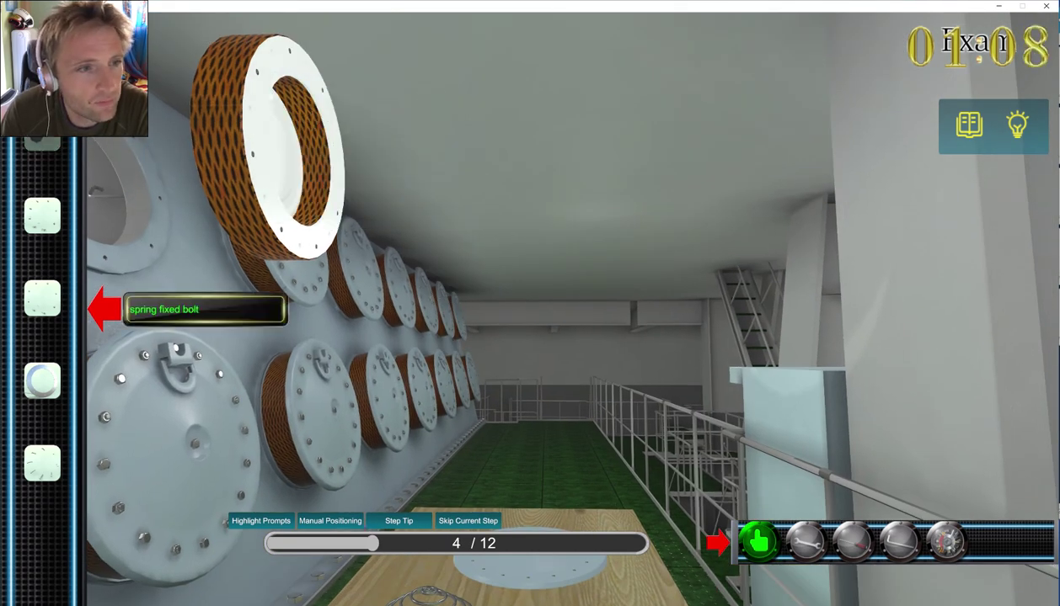
# Lift the outer cover from the bench by hand and mount the coil spring behind it
pyautogui.click(529, 563)
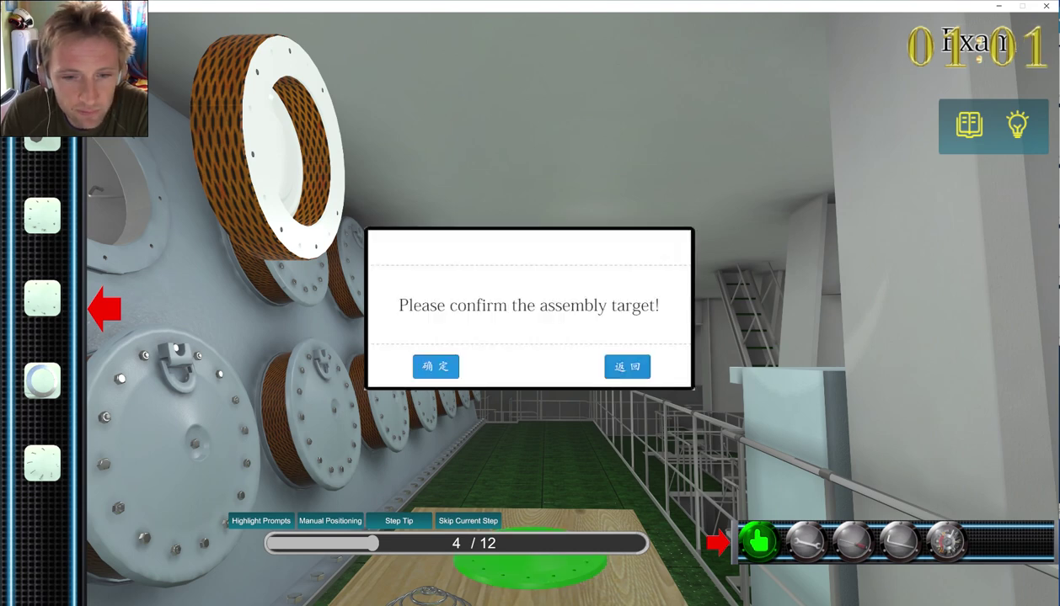
pyautogui.click(435, 366)
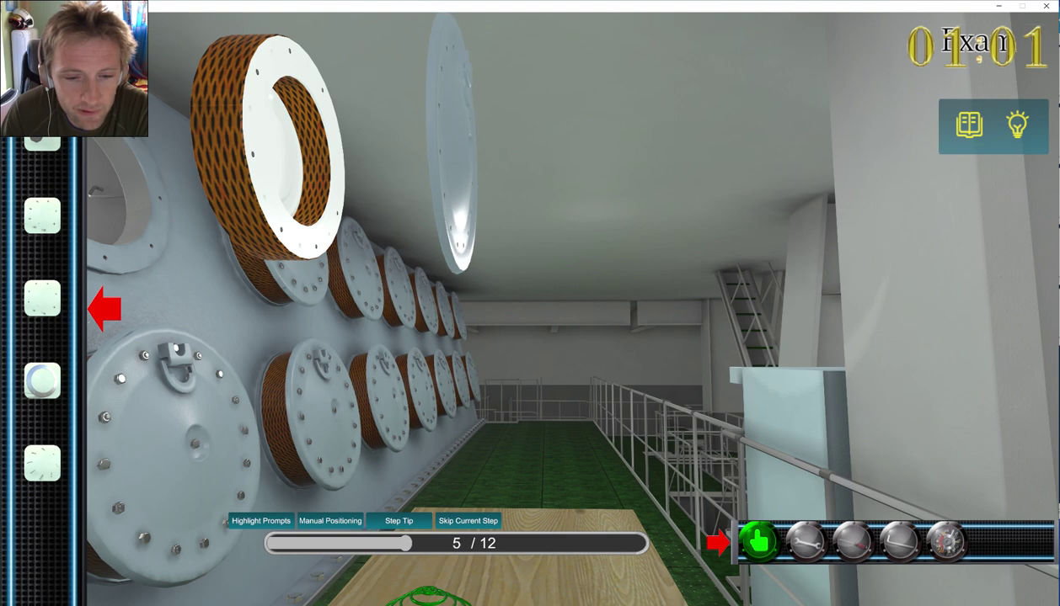
pyautogui.click(429, 597)
pyautogui.click(436, 367)
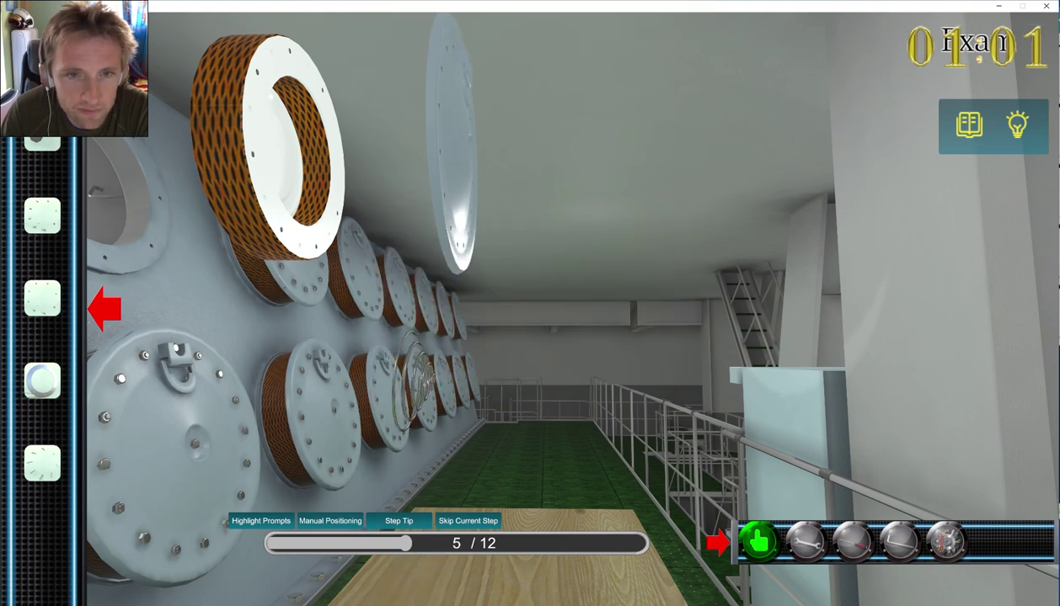
# Insert the spring fixed bolt at the centre of the outer cover by hand and tighten it with the wrench
pyautogui.moveTo(418, 379); pyautogui.dragTo(290, 459, button='right')
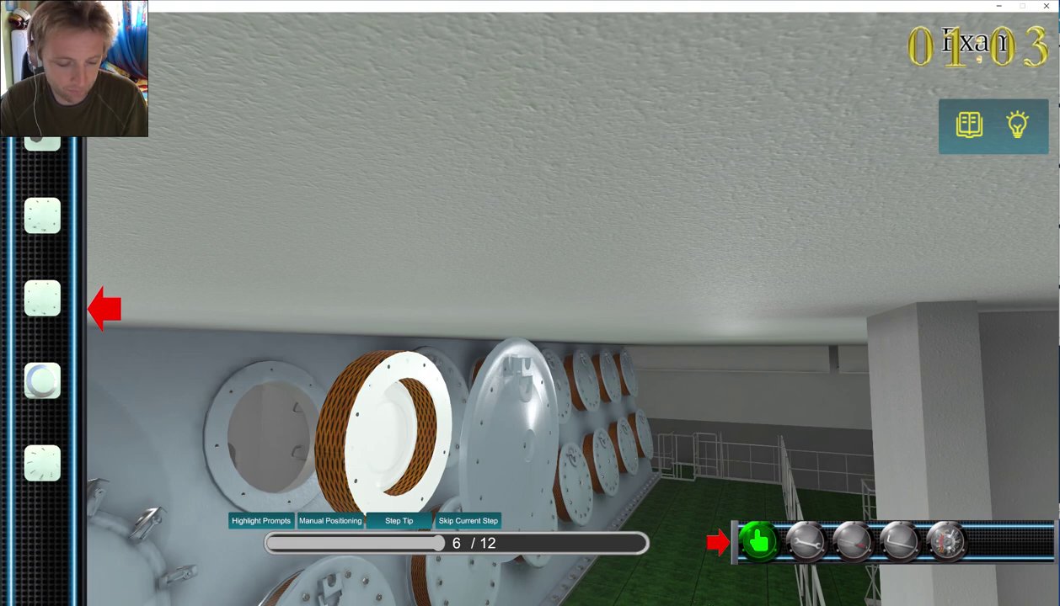
pyautogui.press('d')
pyautogui.press('a')
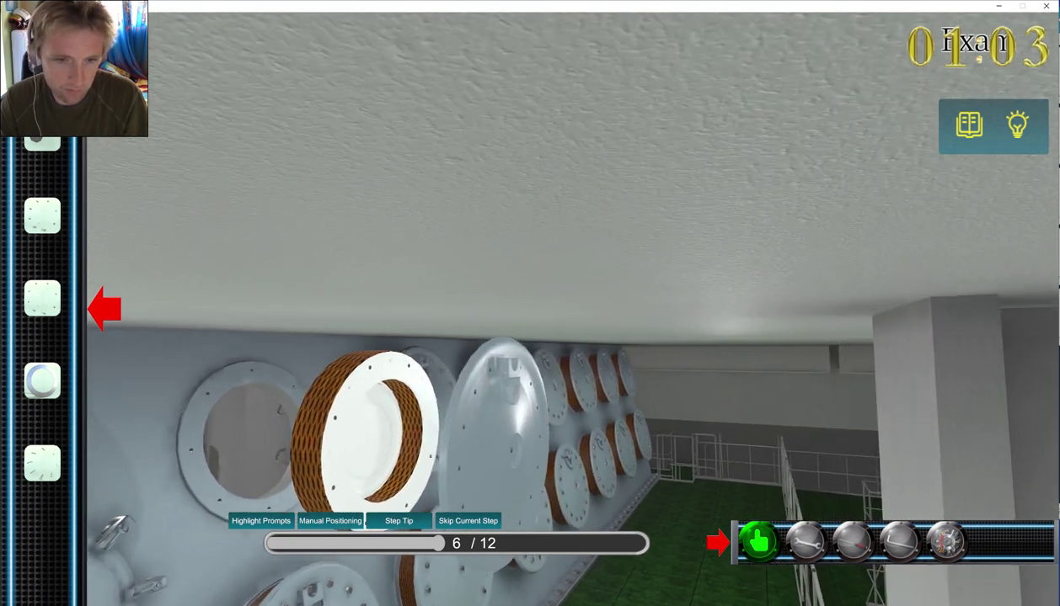
pyautogui.press('s')
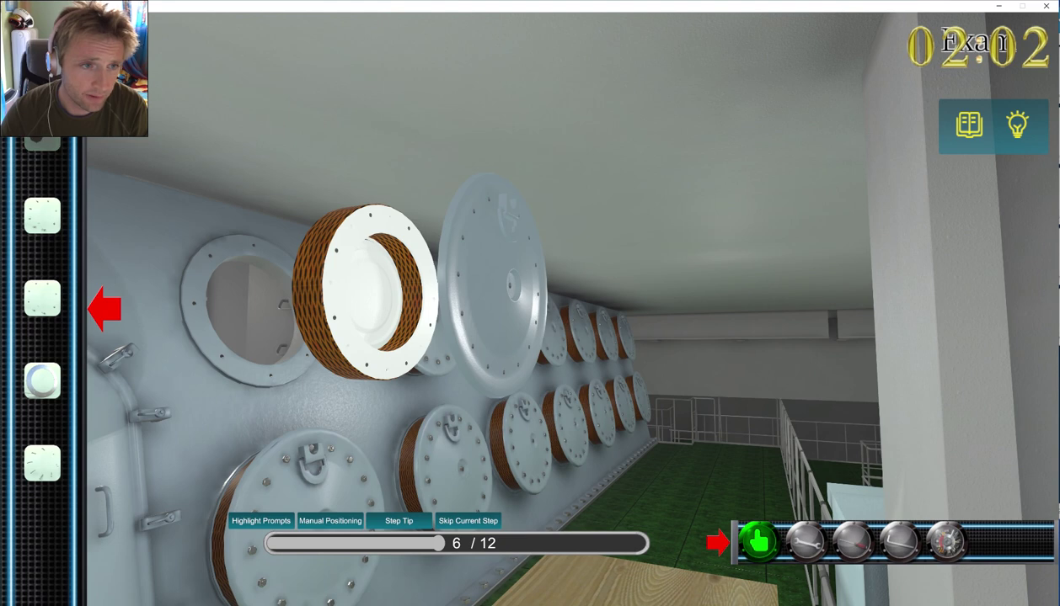
pyautogui.click(511, 285)
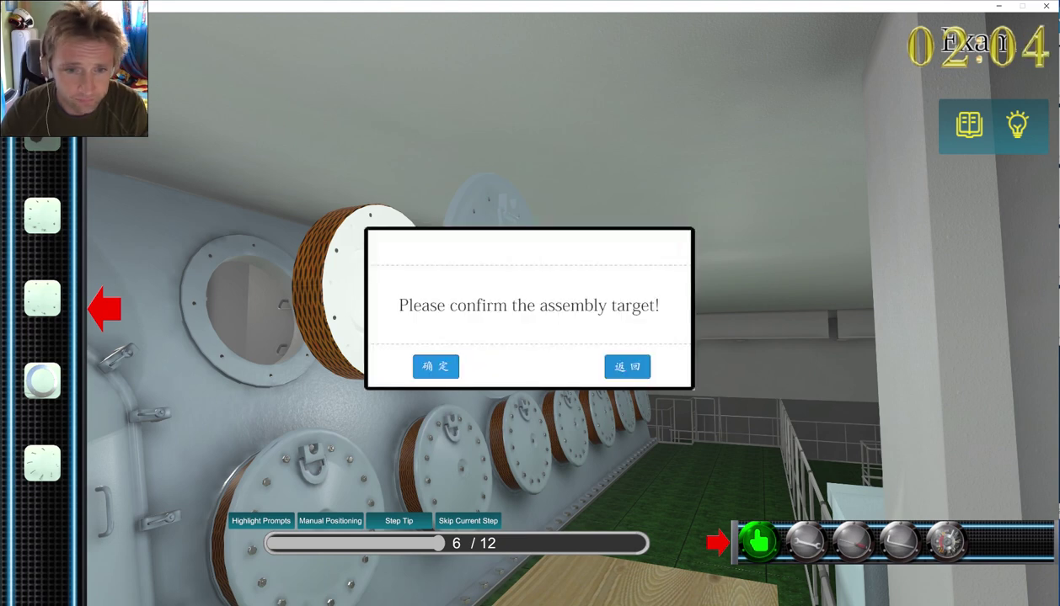
pyautogui.click(435, 366)
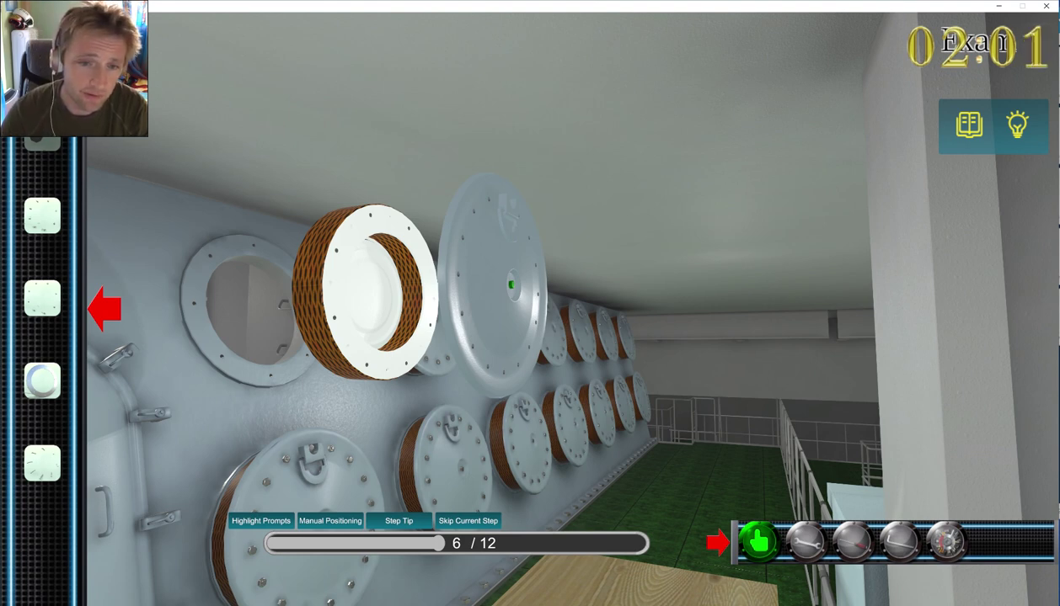
pyautogui.click(806, 542)
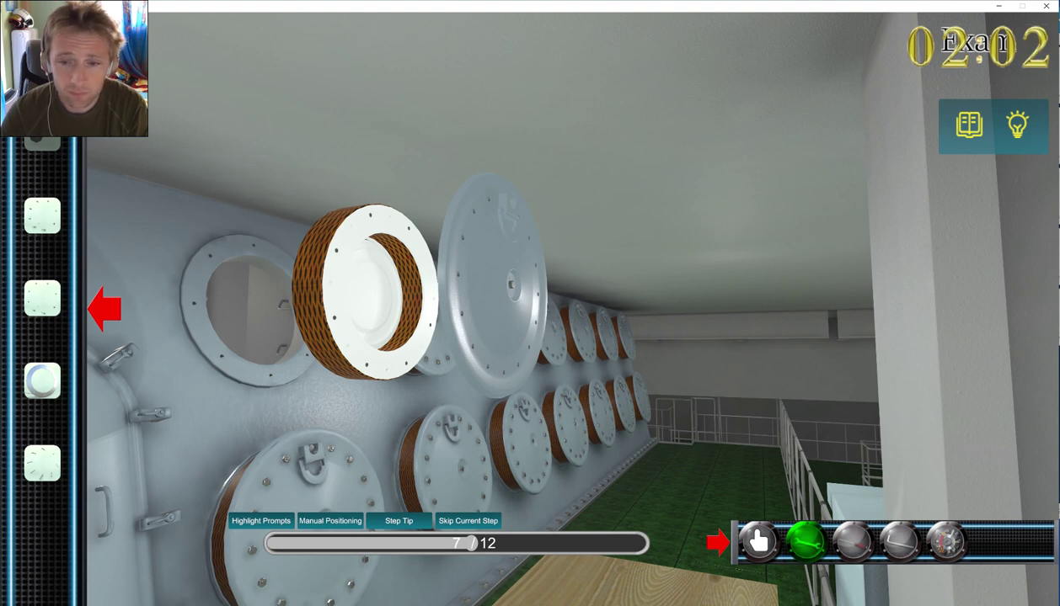
# Insert the threaded studs from the spare parts into the face of the orange mesh ring and install them by hand
pyautogui.click(42, 216)
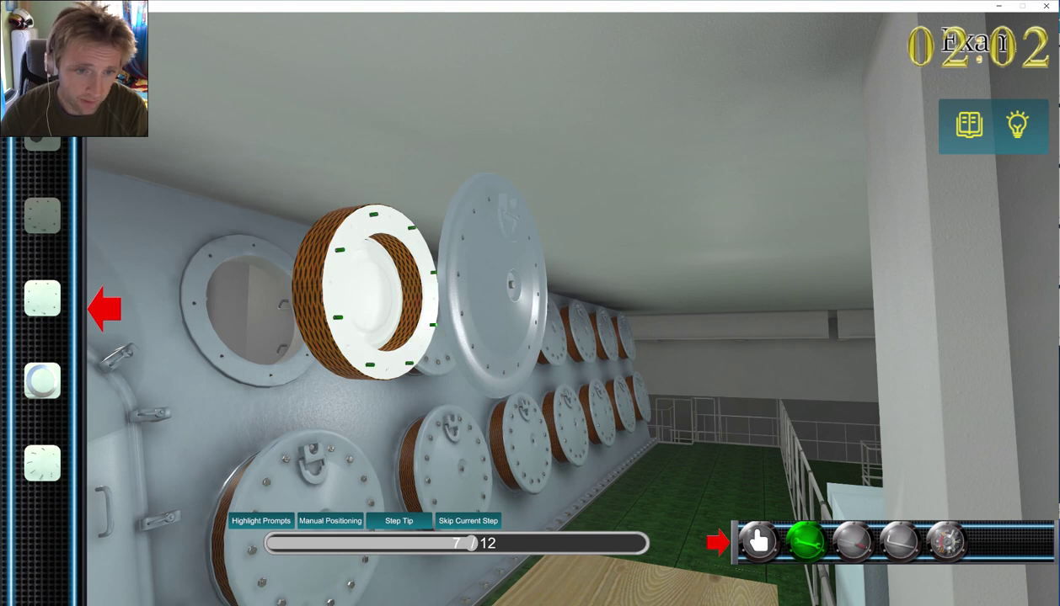
pyautogui.click(436, 367)
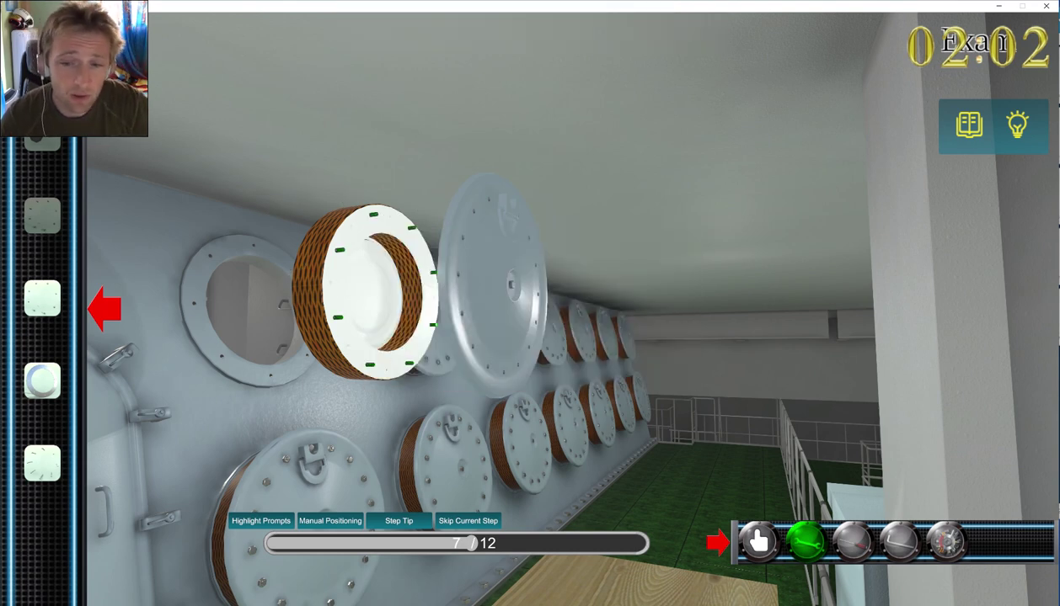
pyautogui.click(759, 542)
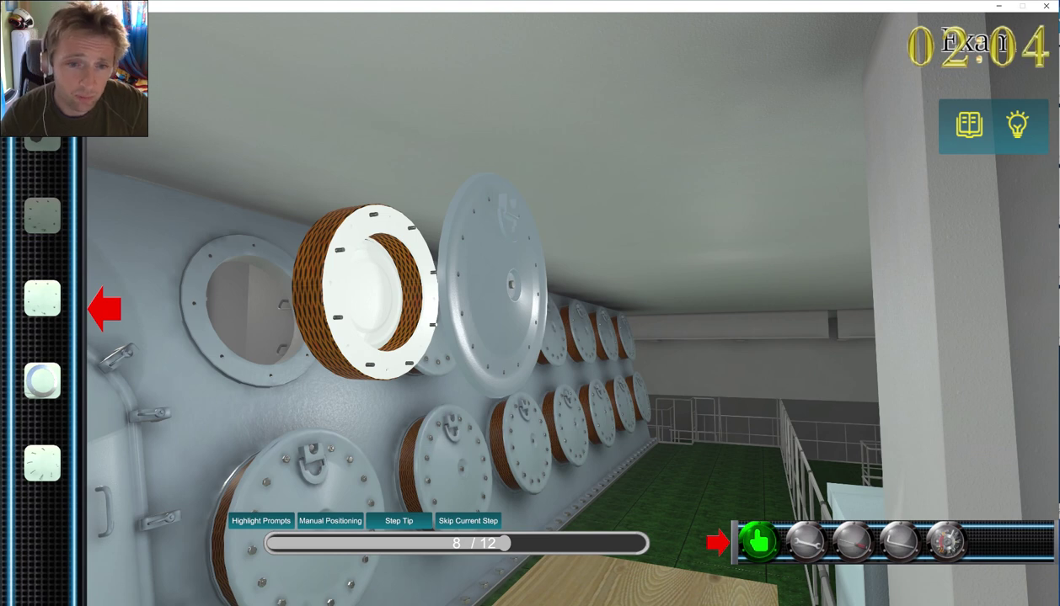
# Mount the outer cover with its spring onto the studs of the orange mesh ring by hand
pyautogui.click(492, 287)
pyautogui.click(436, 367)
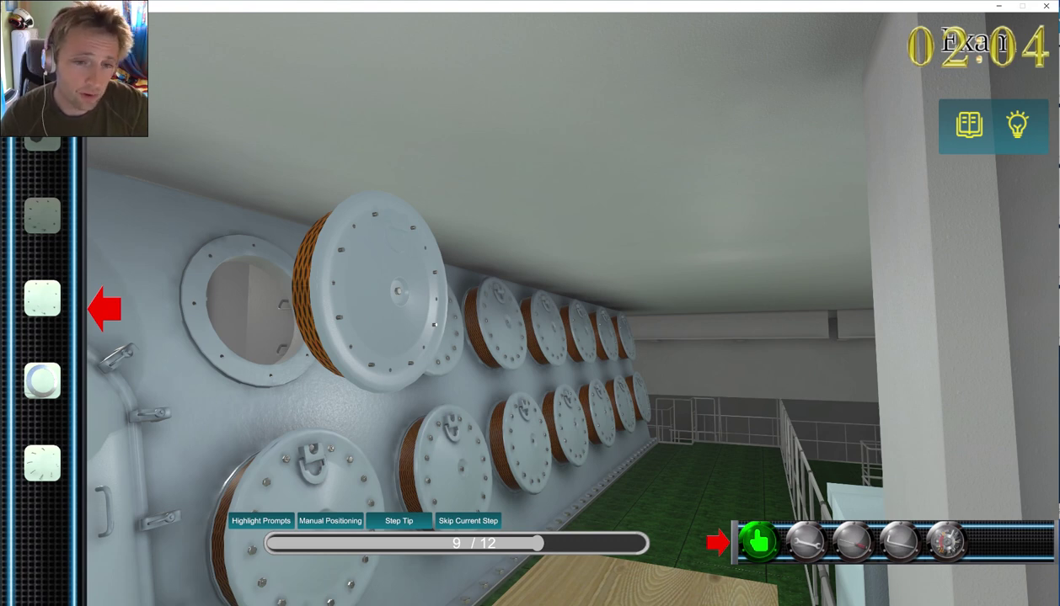
pyautogui.moveTo(529, 309); pyautogui.dragTo(716, 278, button='right')
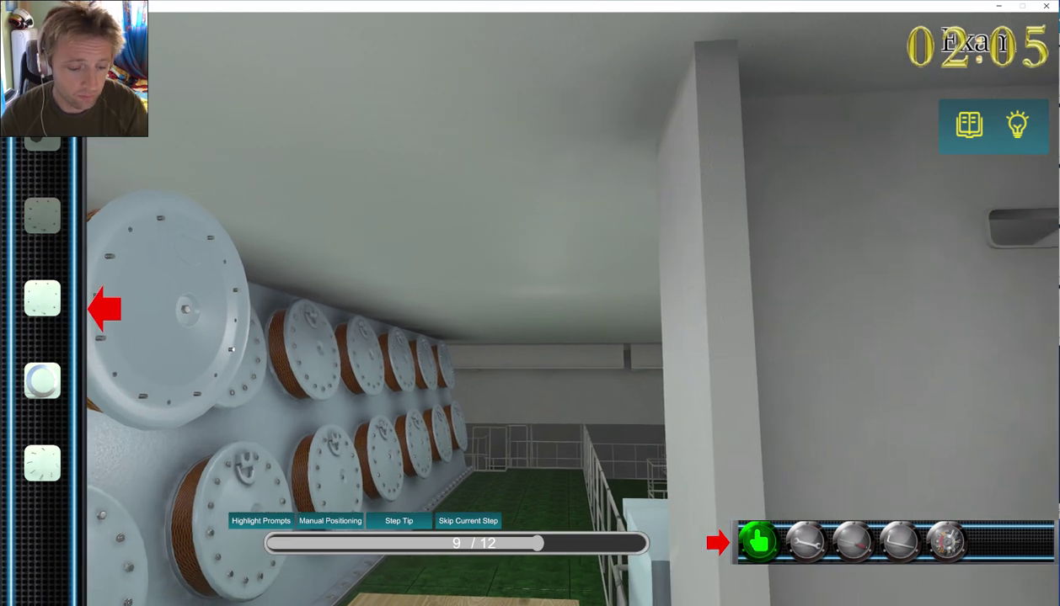
# Place the nuts on the outer cover's studs by hand and tighten them with the wrench
pyautogui.press('a')
pyautogui.press('a')
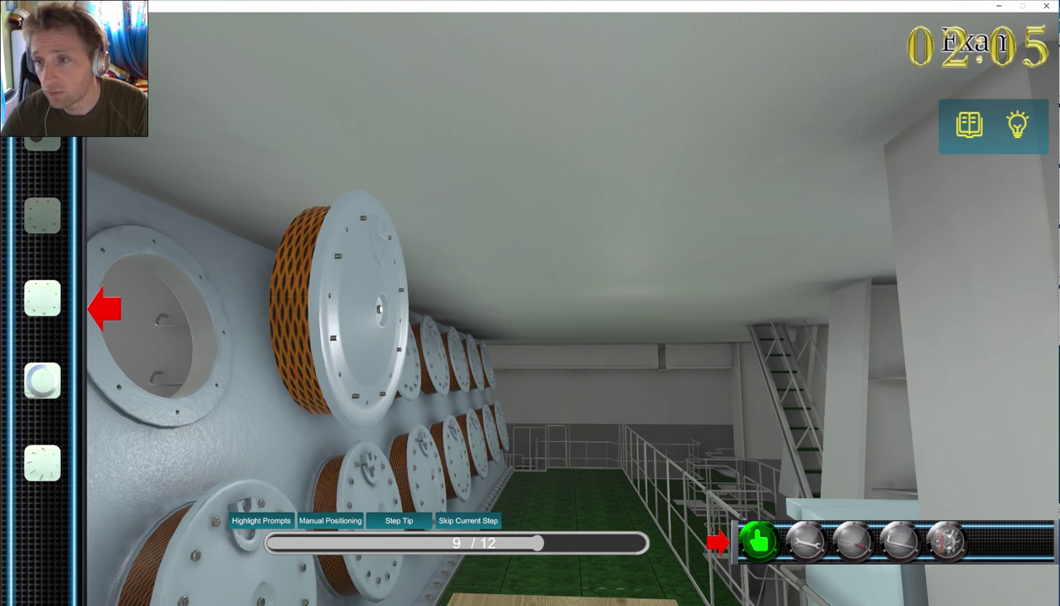
pyautogui.press('Left')
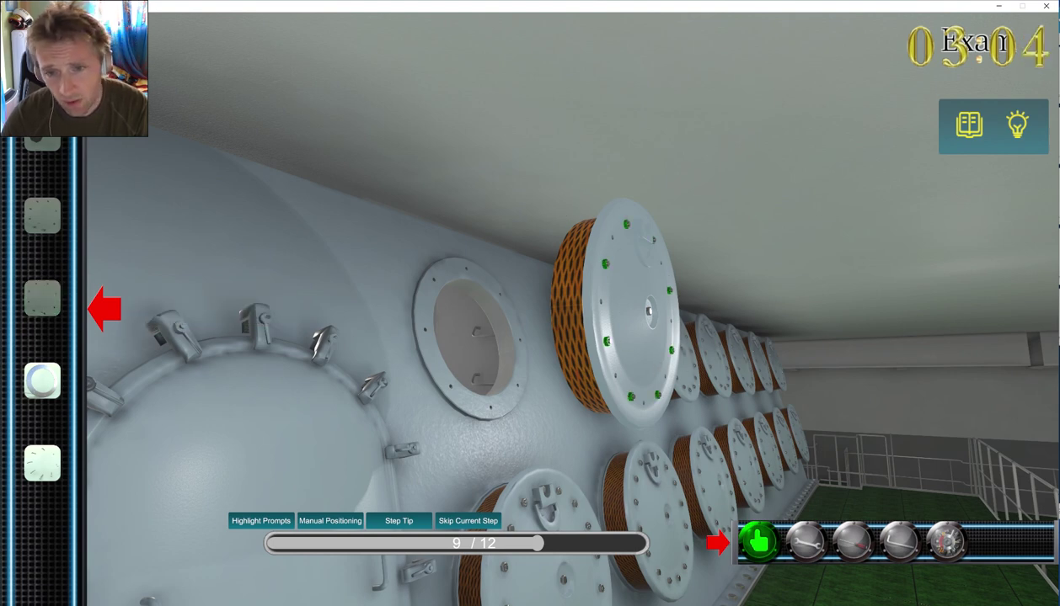
pyautogui.click(606, 265)
pyautogui.click(435, 366)
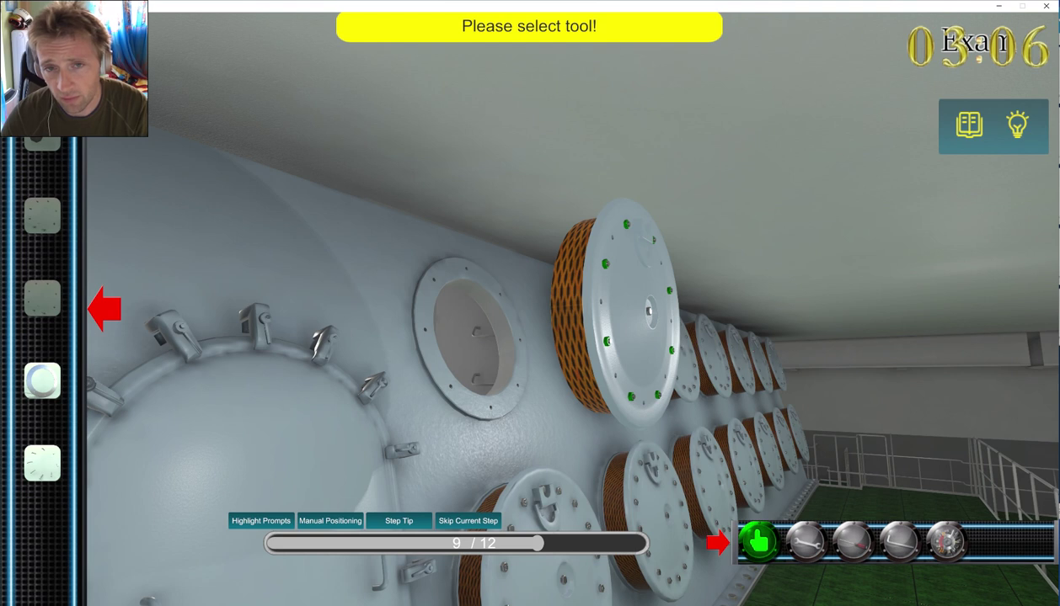
pyautogui.click(806, 542)
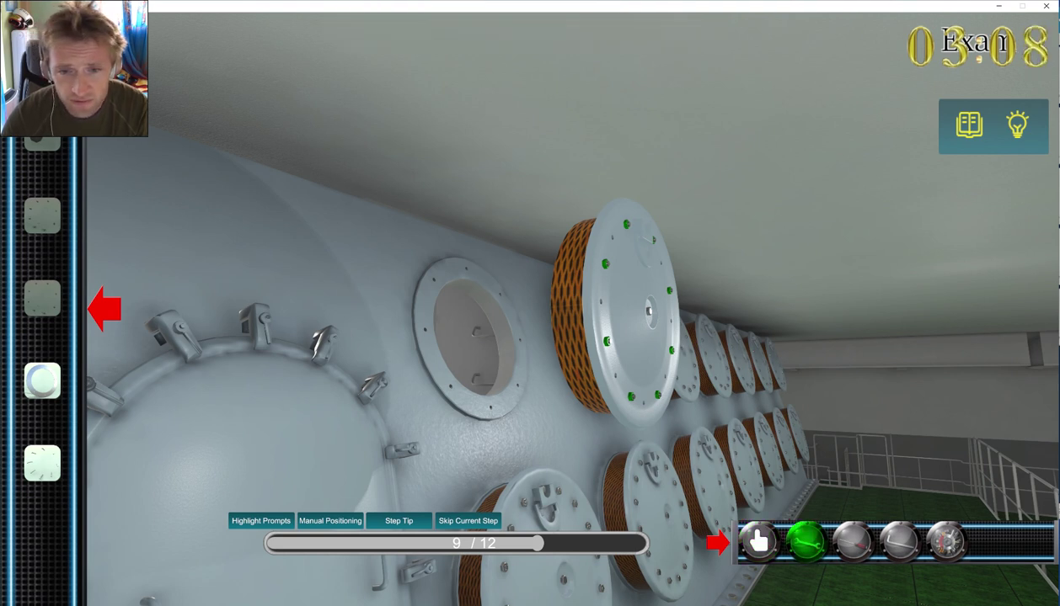
pyautogui.click(671, 350)
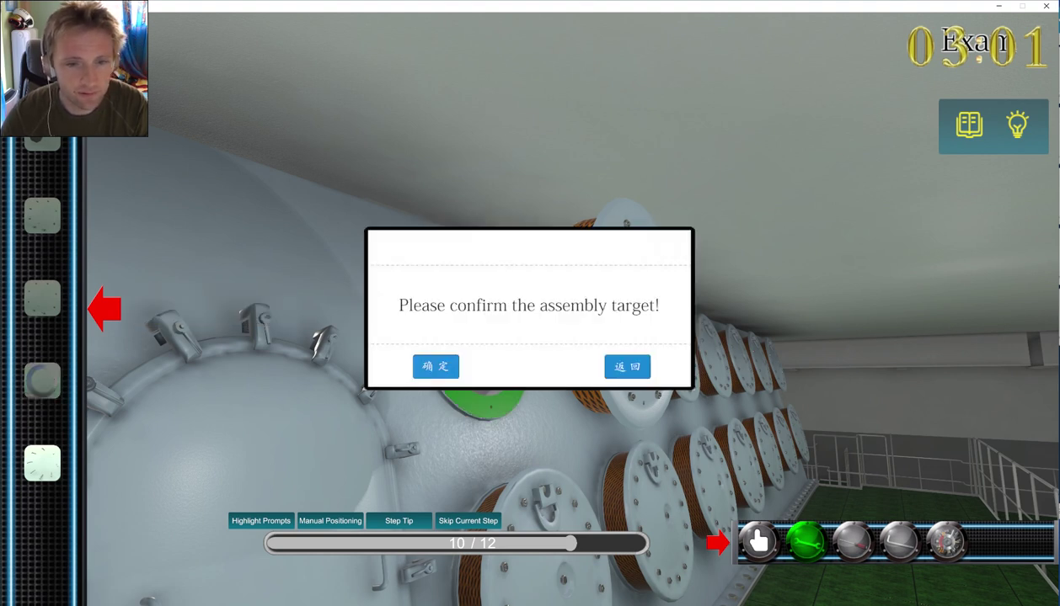
# Fit the sealing ring on the engine's open flange beside the door by hand and mount the assembled relief valve over it
pyautogui.click(429, 361)
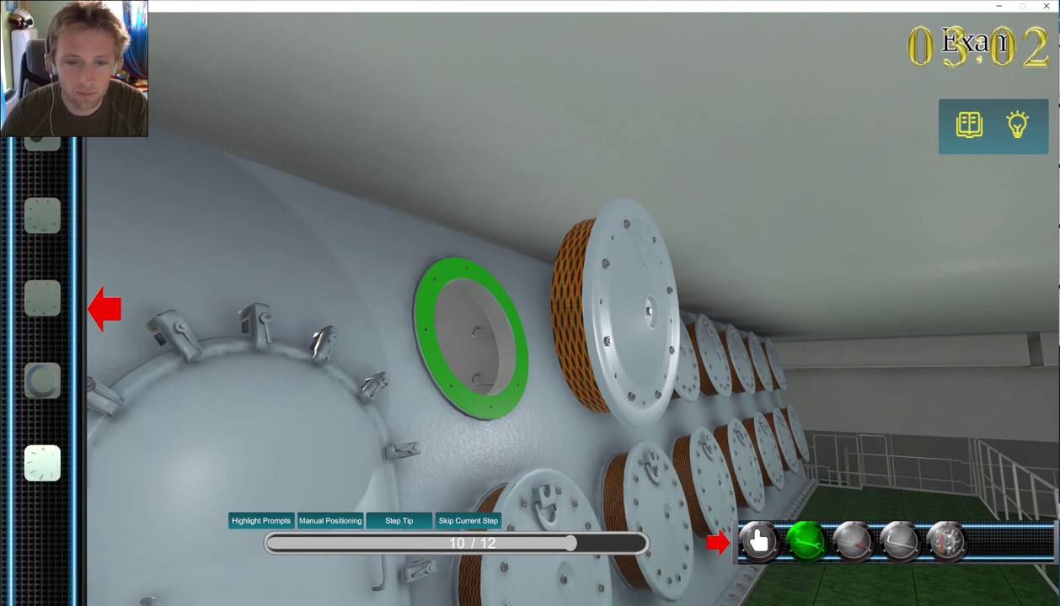
pyautogui.click(758, 542)
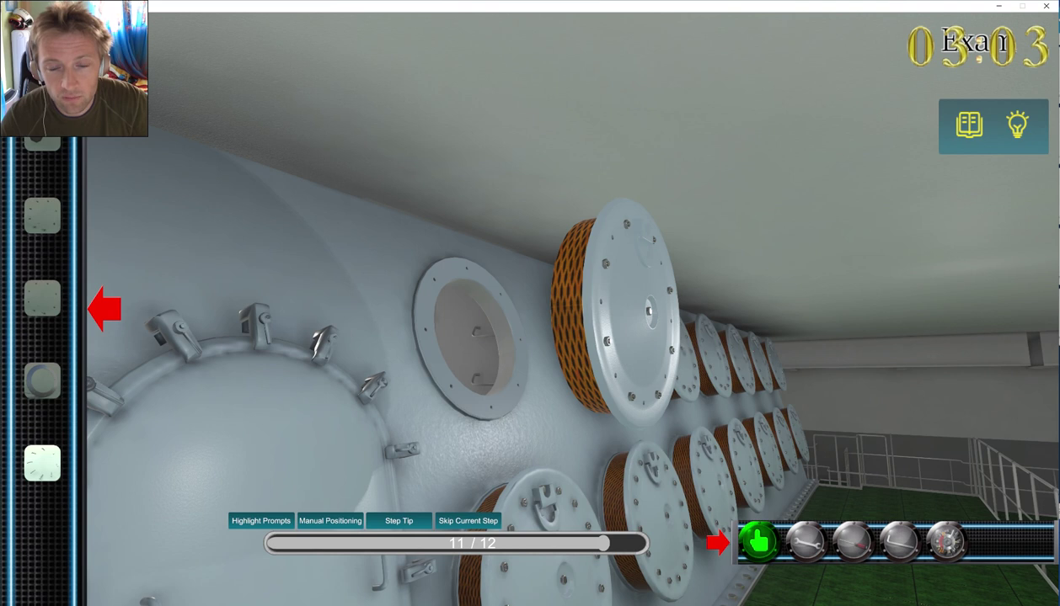
pyautogui.click(632, 313)
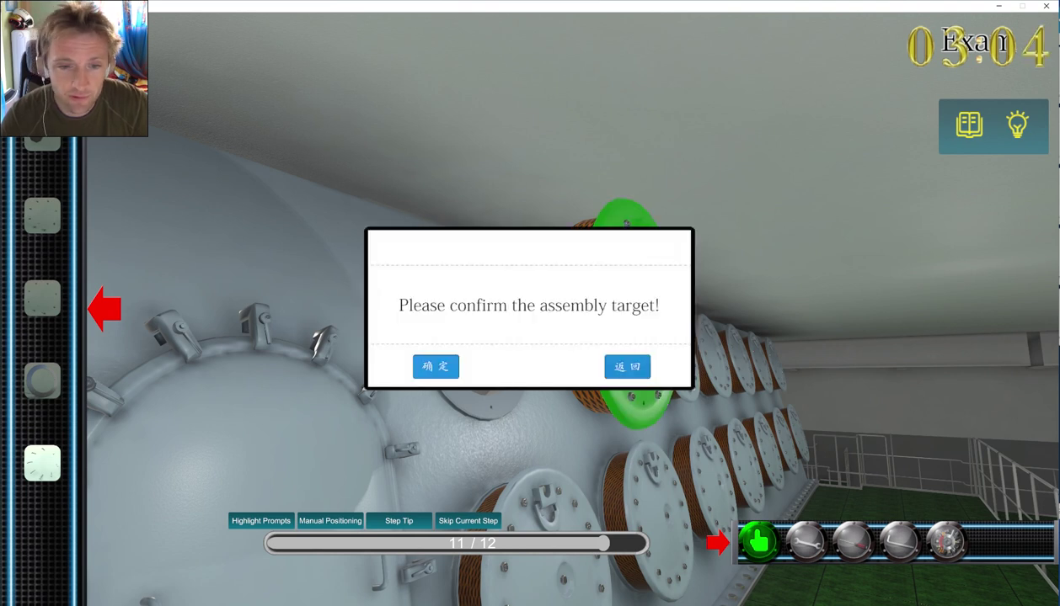
pyautogui.click(435, 367)
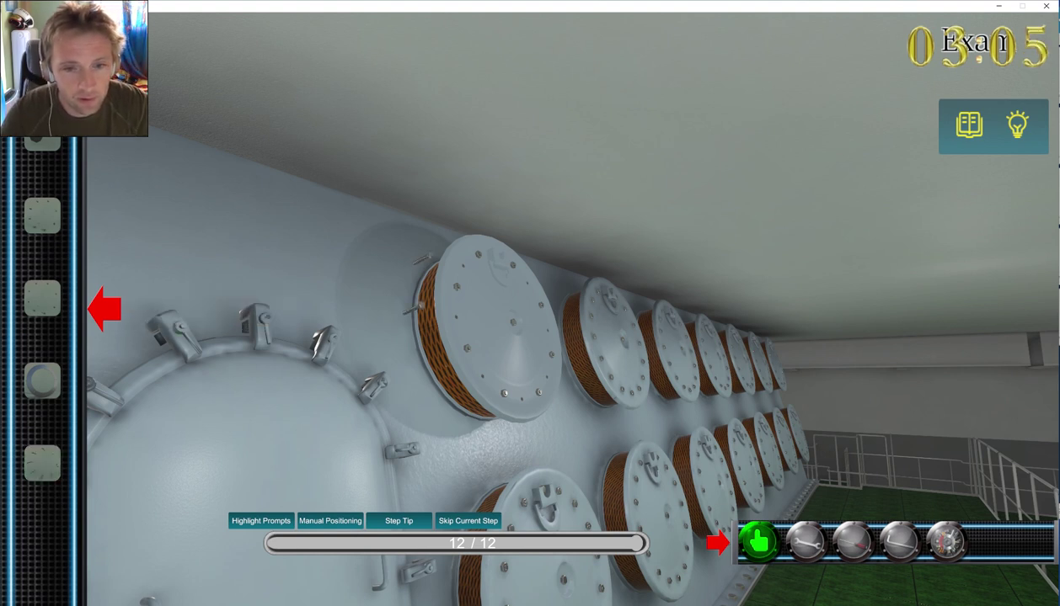
# Insert the remaining bolts into the mounted valve's cover by hand, tighten them with the wrench, and leave the exam summary
pyautogui.click(523, 399)
pyautogui.click(436, 367)
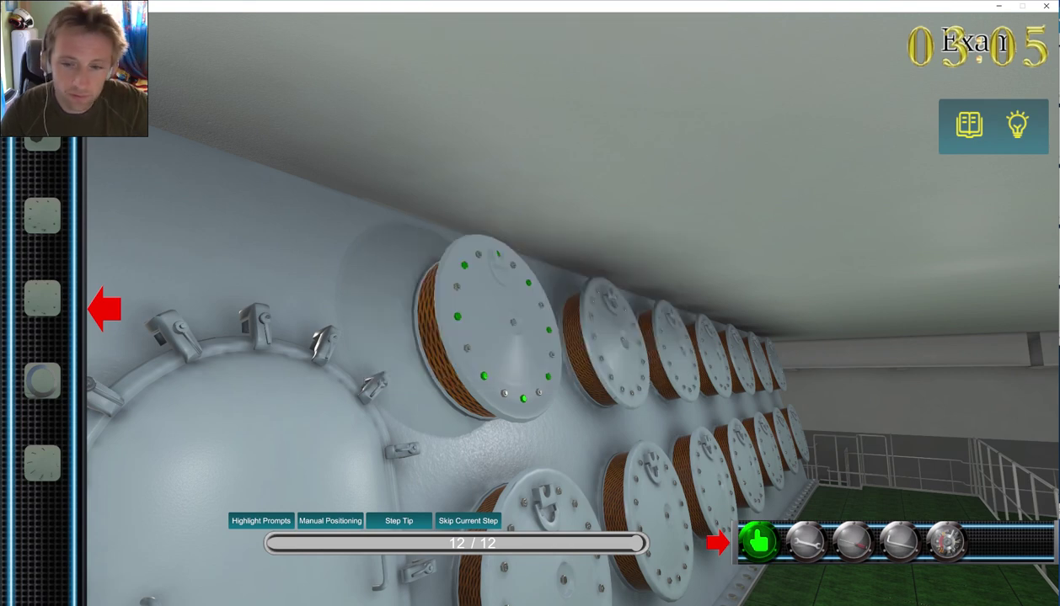
pyautogui.click(806, 542)
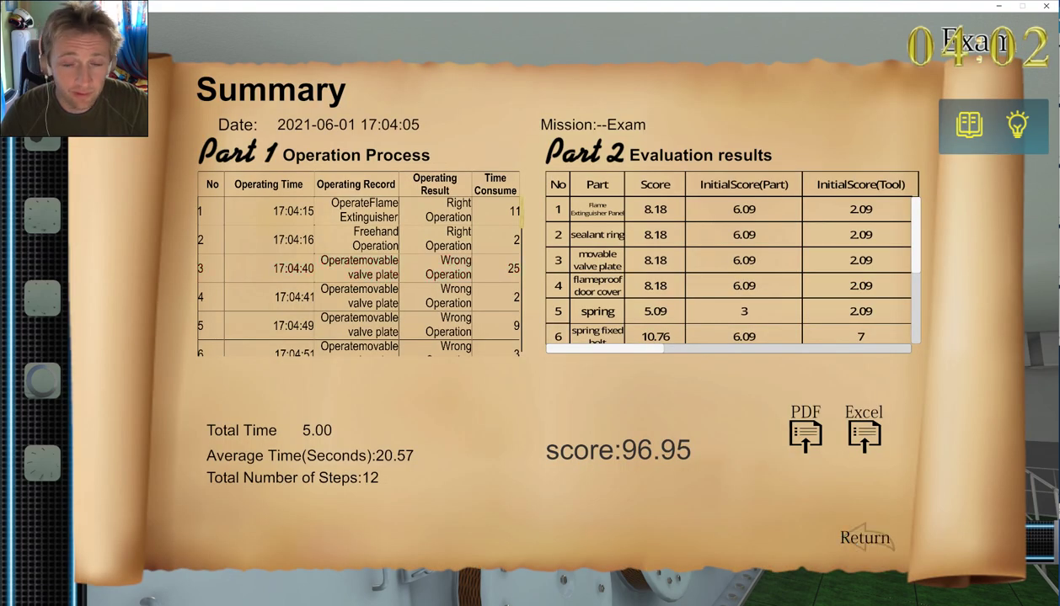
pyautogui.click(868, 537)
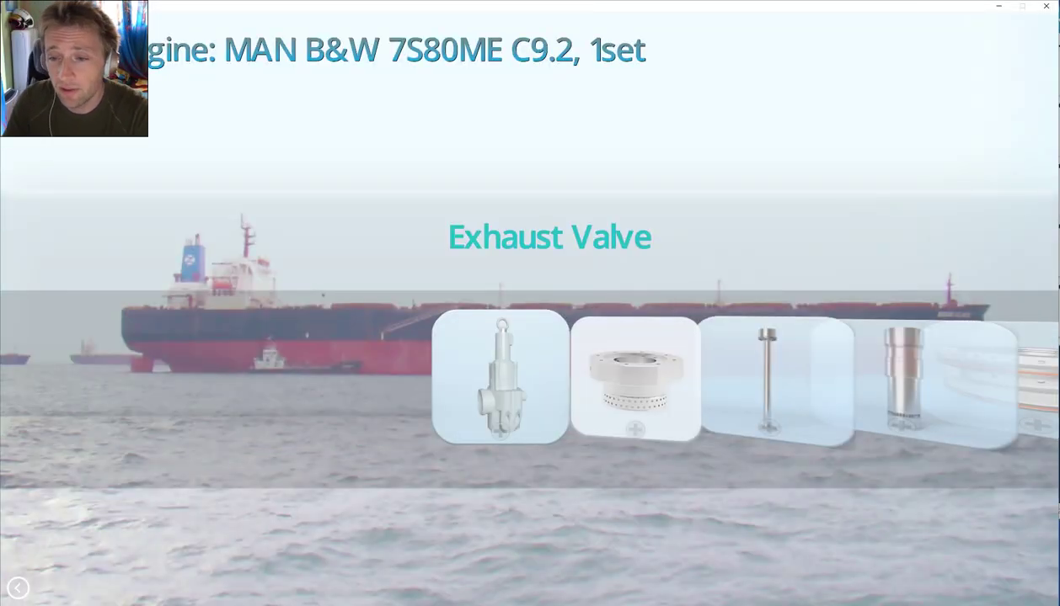
# Browse the main engine's component models from Exhaust Valve through Connecting Rod to Axial Damper, and return to the first one
pyautogui.click(904, 379)
pyautogui.click(904, 379)
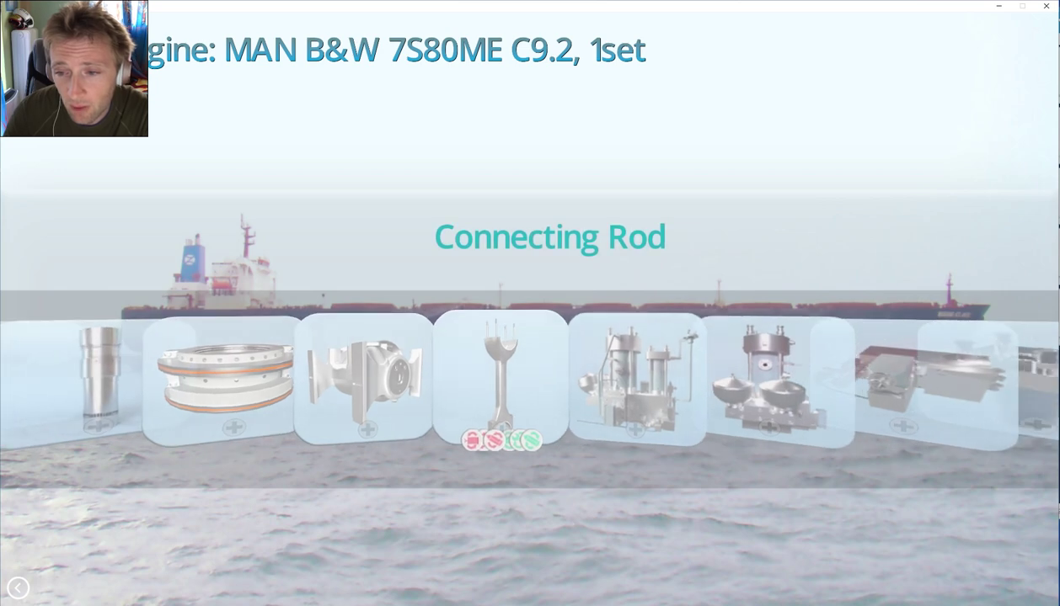
pyautogui.click(904, 379)
pyautogui.press('Right')
pyautogui.press('Right')
pyautogui.press('Right')
pyautogui.press('Right')
pyautogui.press('Right')
pyautogui.press('Right')
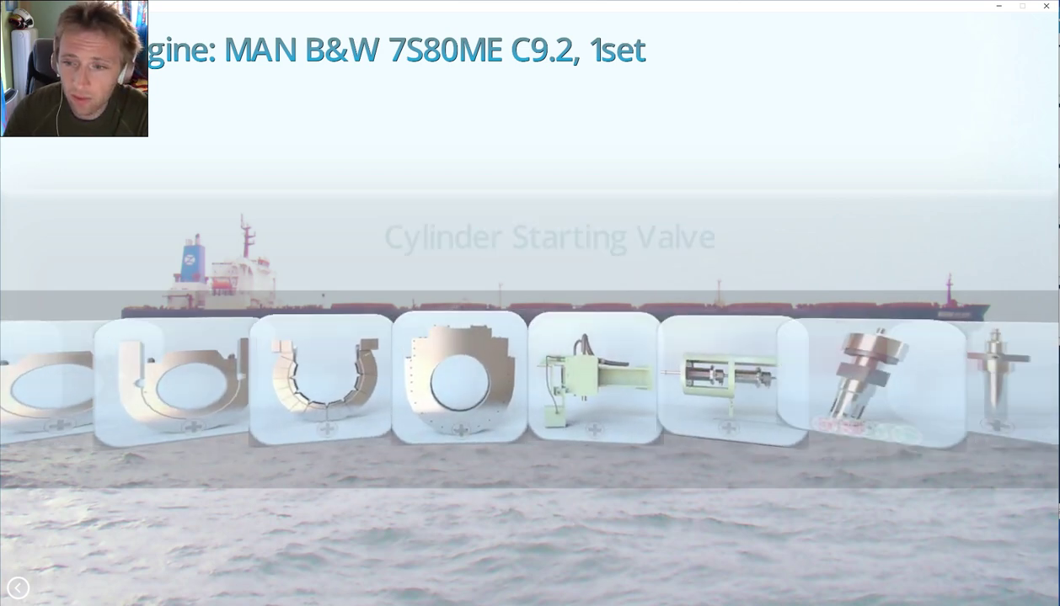
pyautogui.click(764, 431)
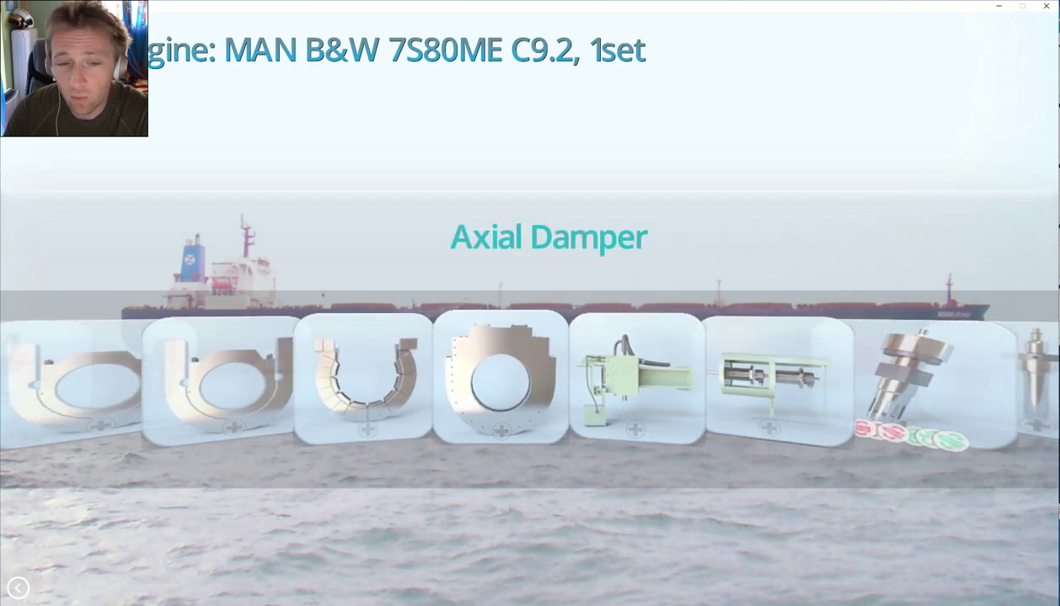
pyautogui.scroll(5, 529, 379)
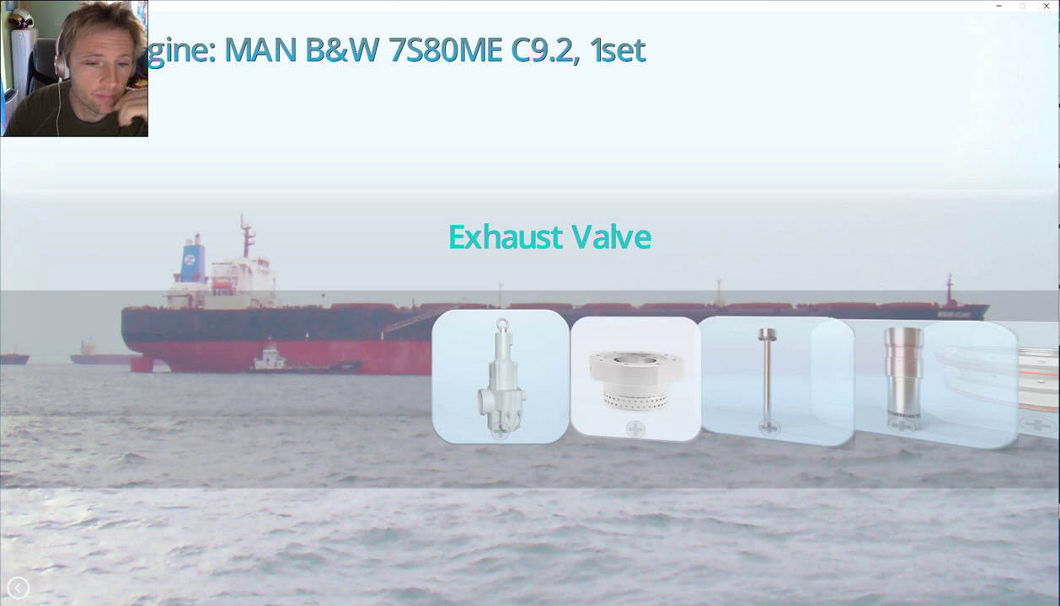
# Advance from Exhaust Valve to the Crosshead among the main engine's components and close the simulator
pyautogui.press('Right')
pyautogui.press('Right')
pyautogui.press('Right')
pyautogui.press('Right')
pyautogui.press('Right')
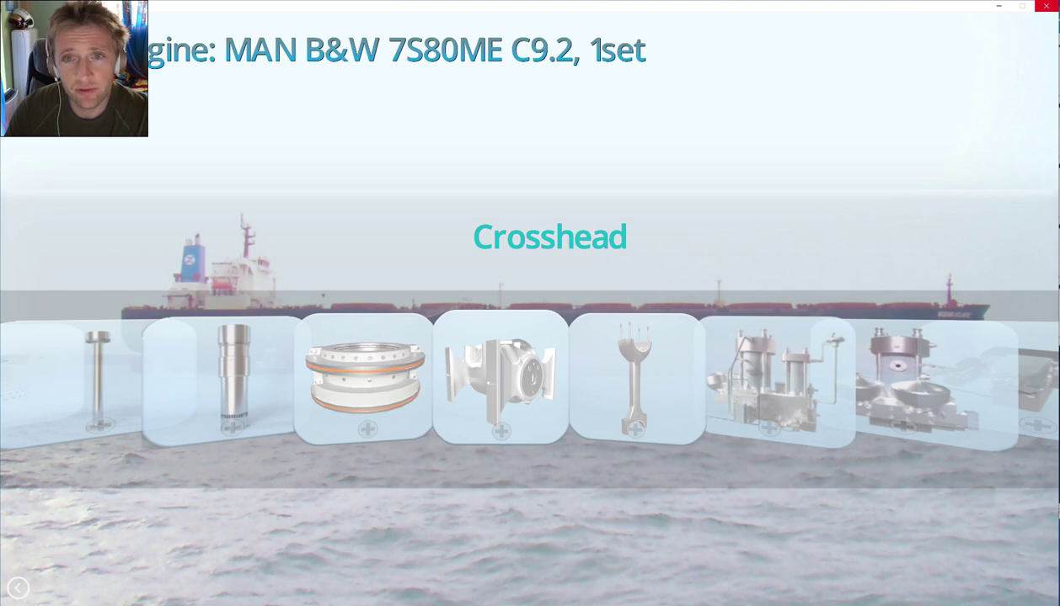
pyautogui.click(1046, 6)
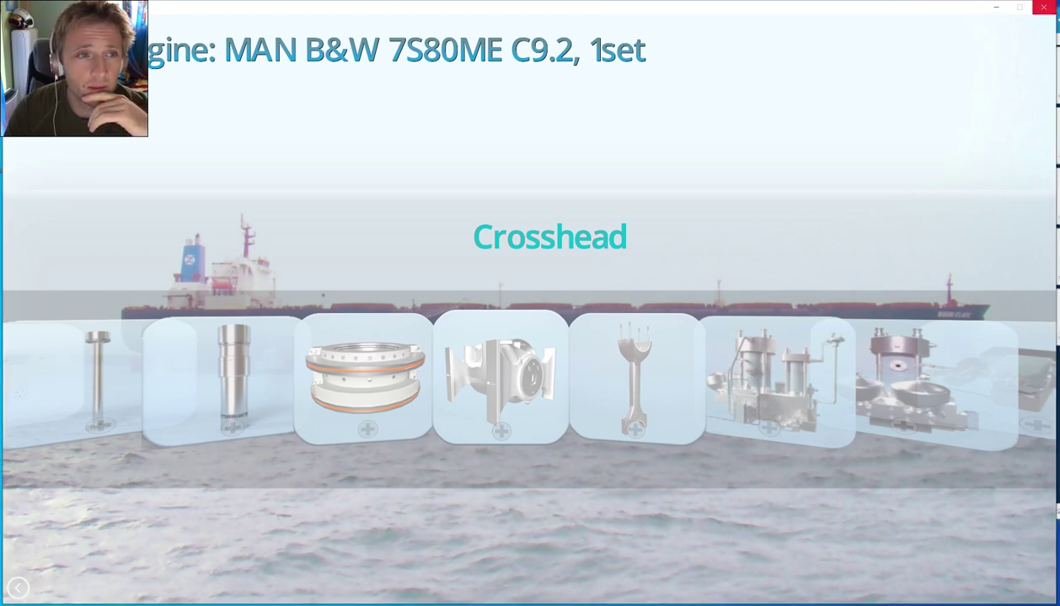